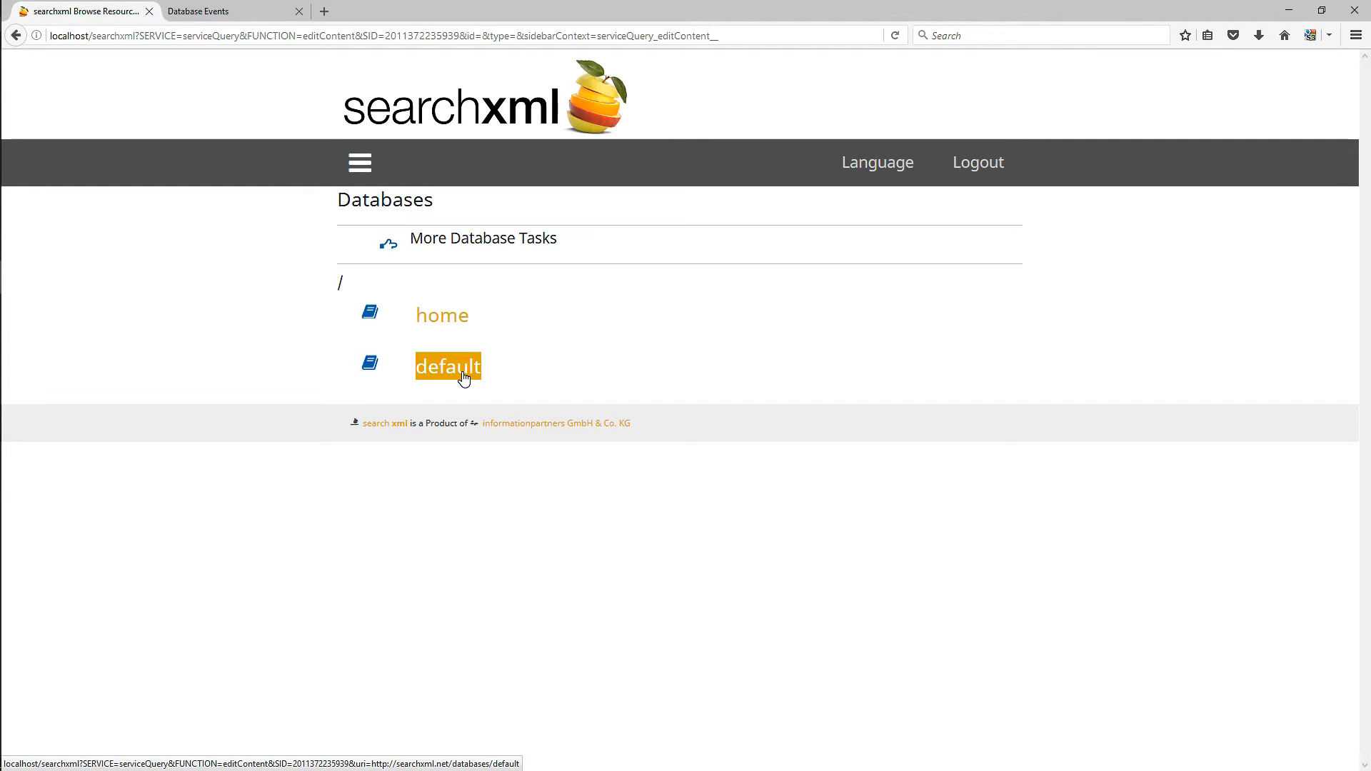
- Open the default database, and copy the office folder into its PublicDocuments collection through the searchxml network drive
left_click(448, 372)
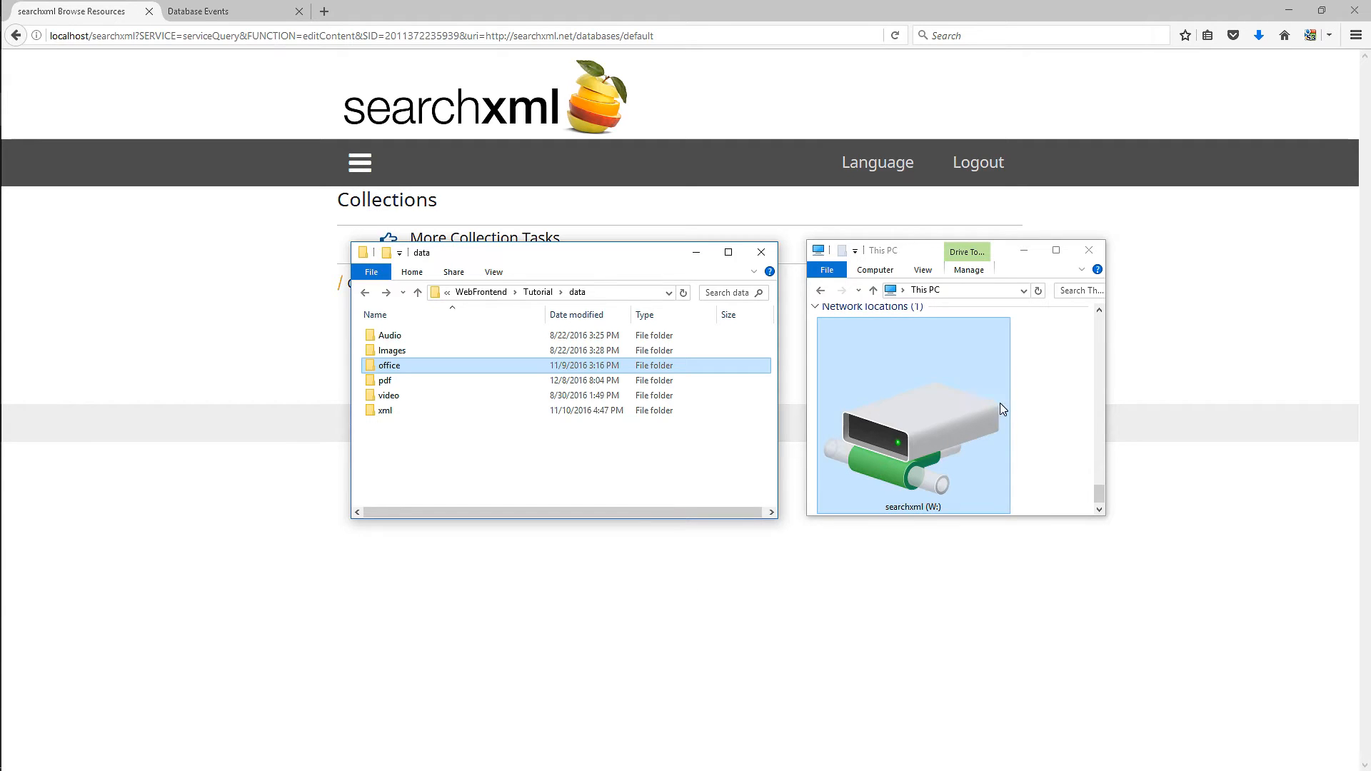
double_click(917, 415)
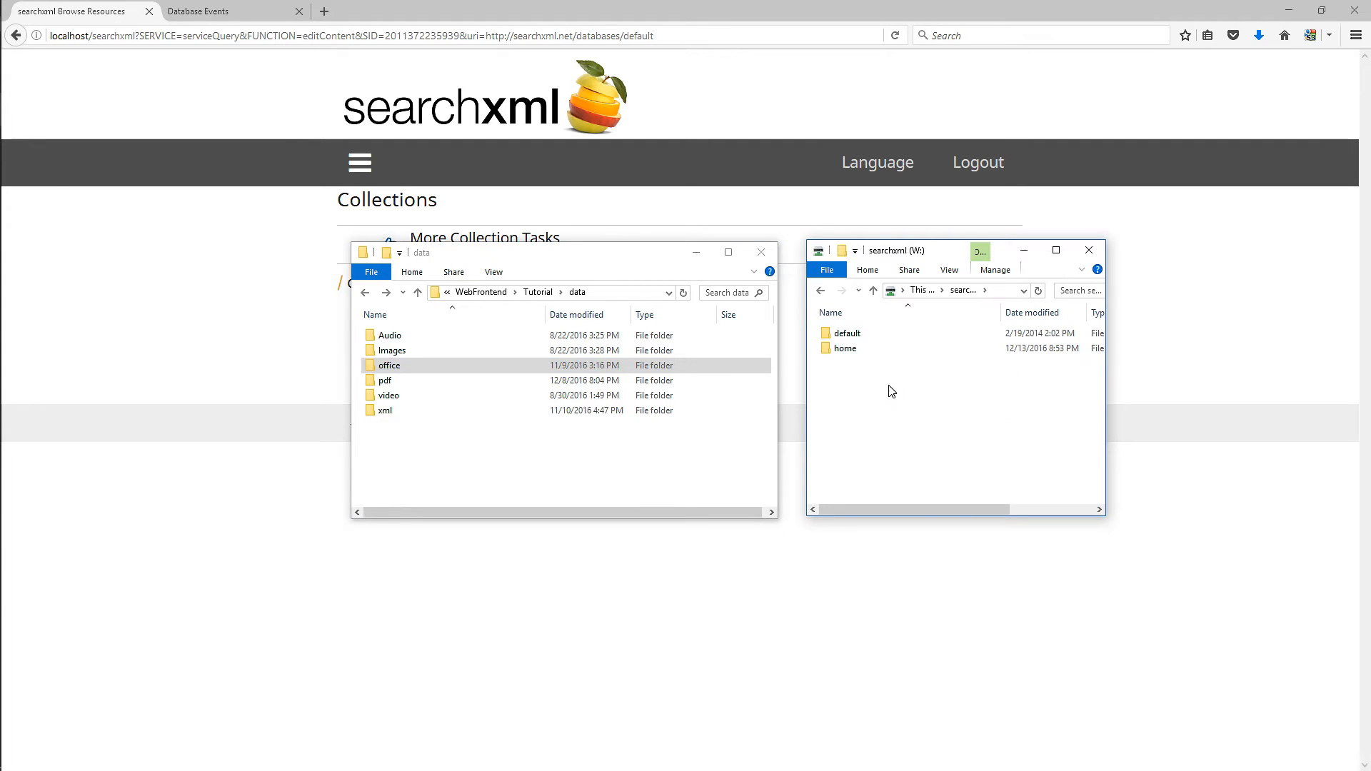
double_click(850, 334)
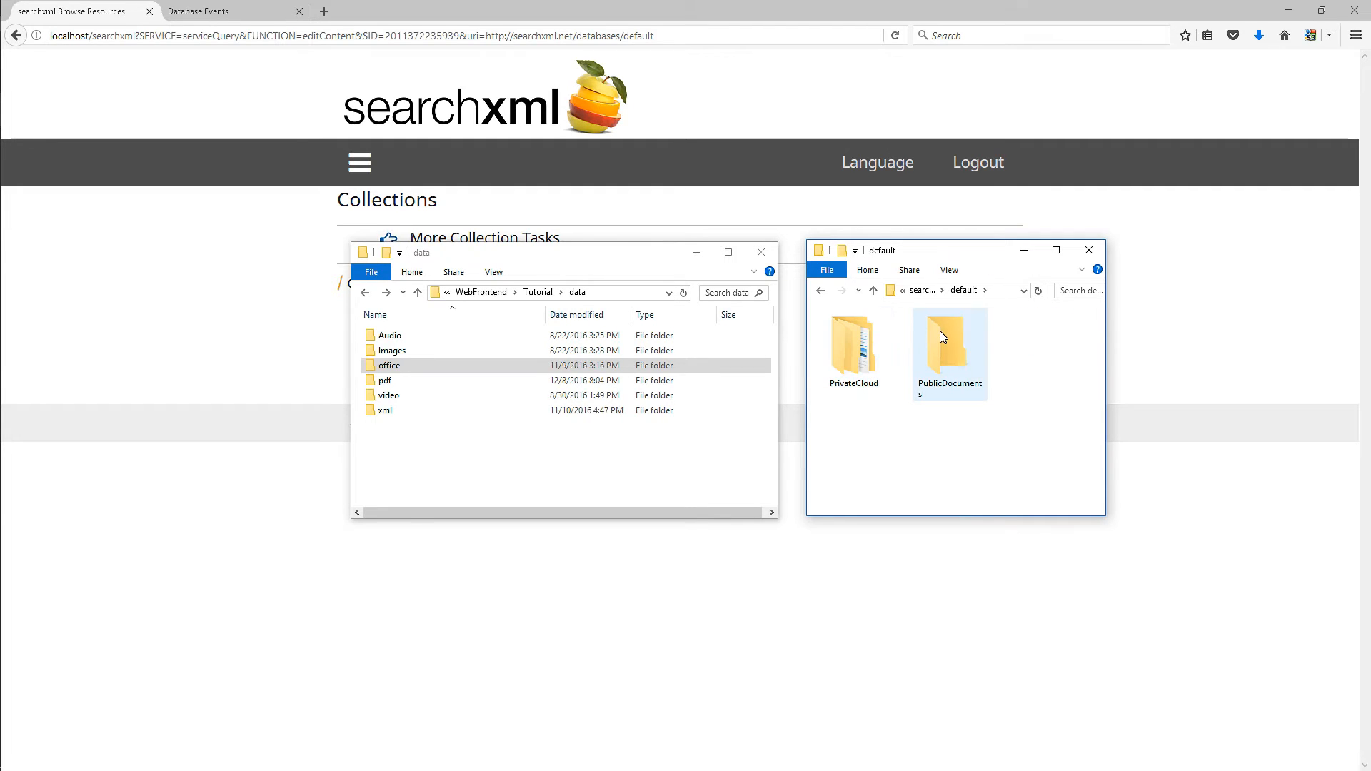
double_click(940, 332)
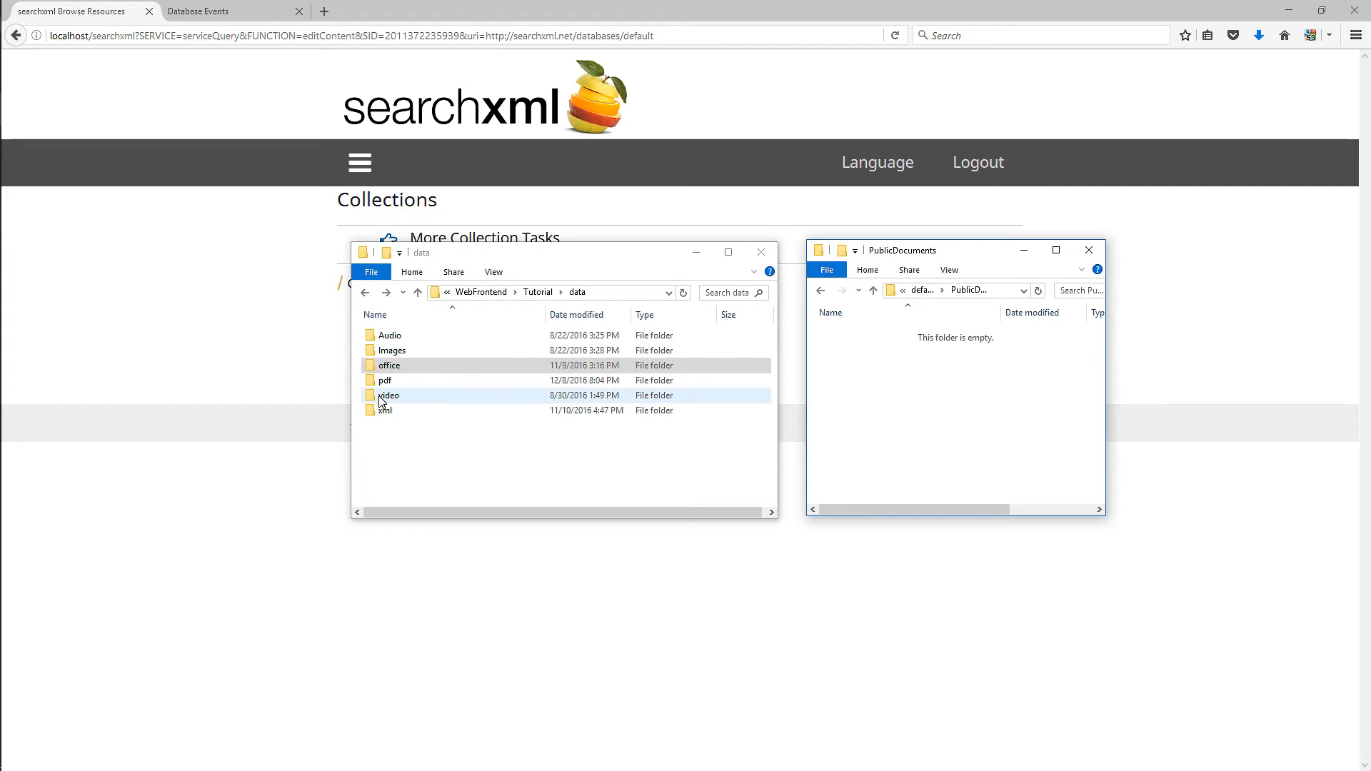
left_click(387, 369)
left_click_drag(388, 370, 893, 427)
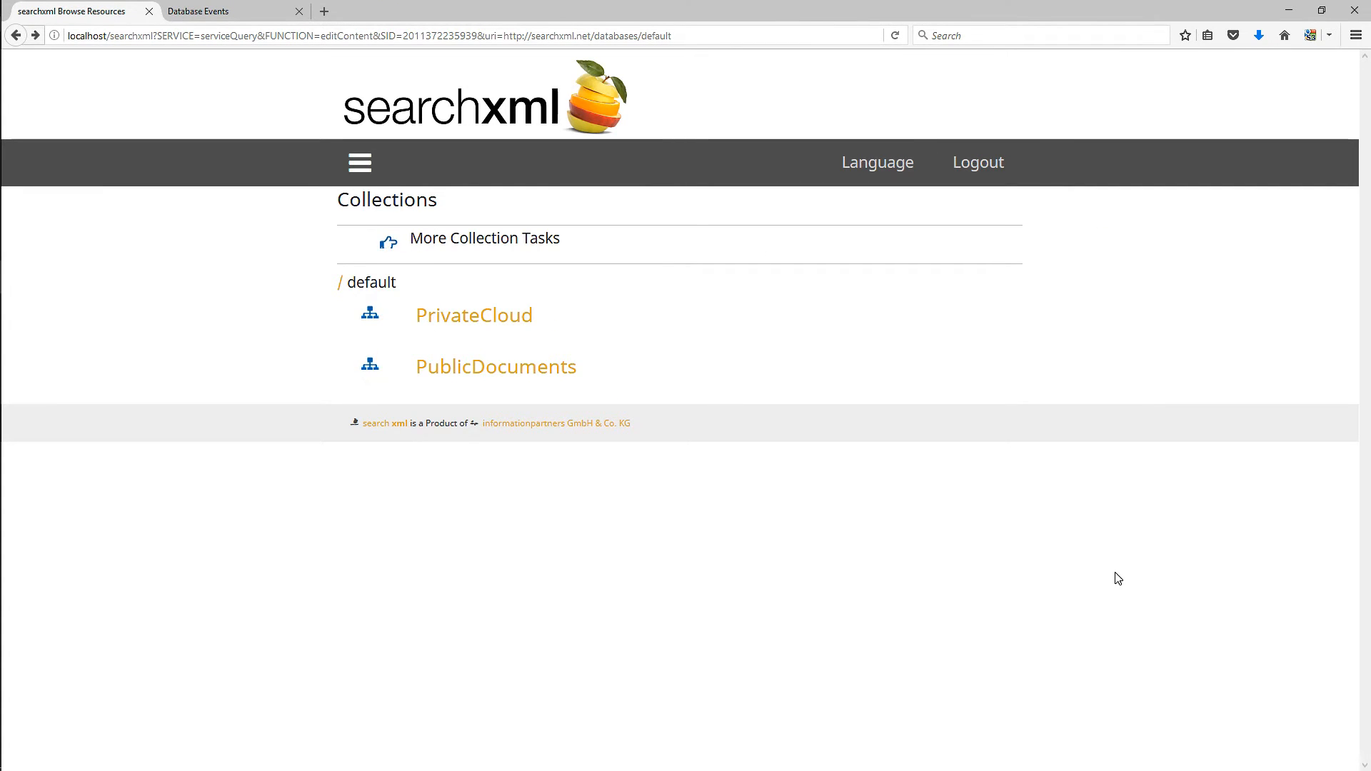
- Browse PublicDocuments/office and view the converter state of UnitedNationsHumanRights.docx
left_click(540, 380)
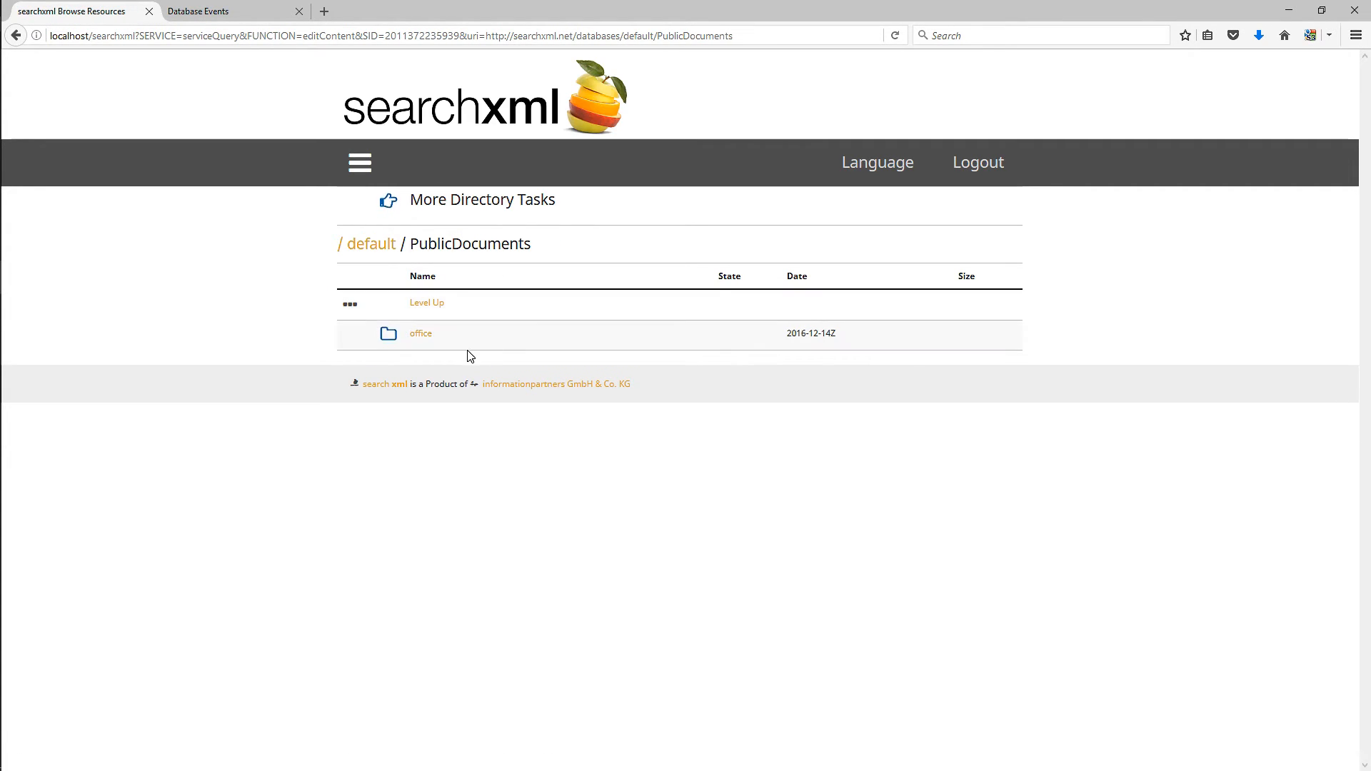
left_click(426, 336)
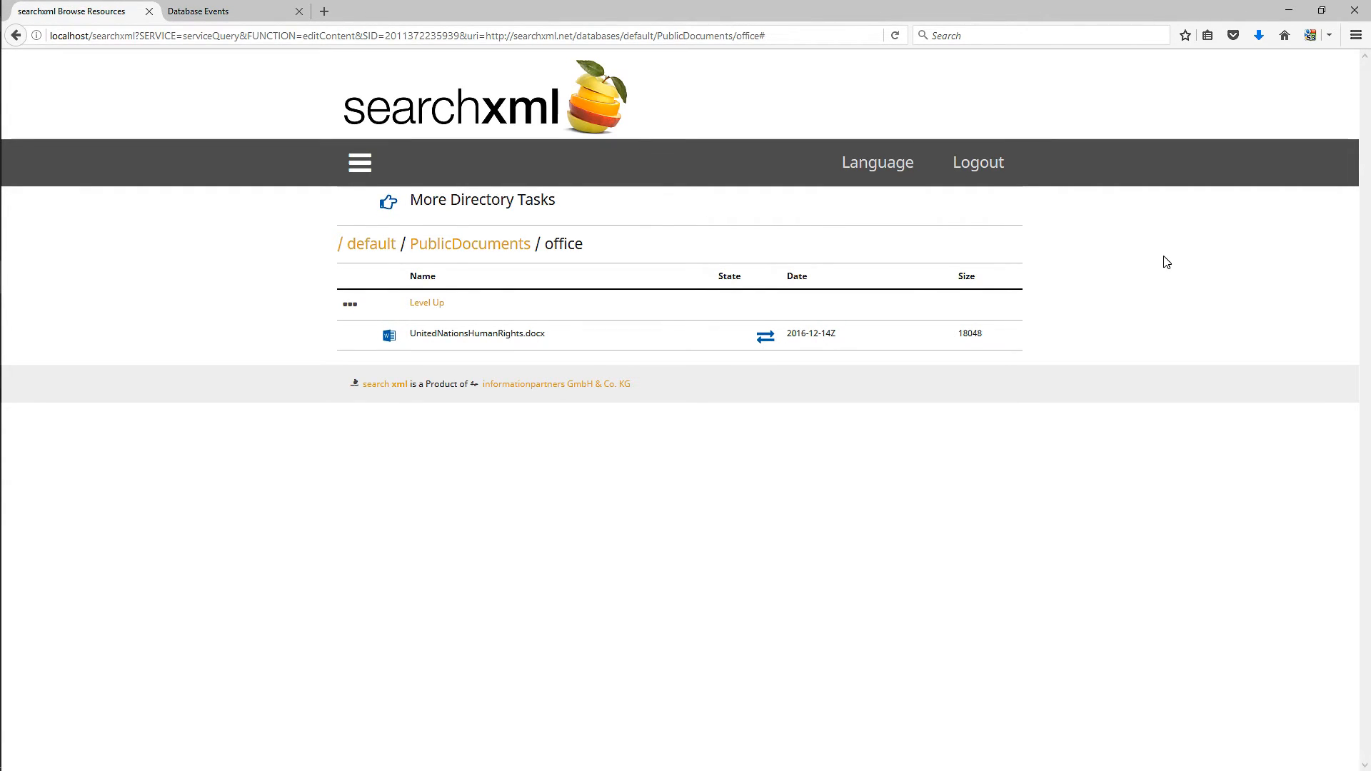
left_click(764, 349)
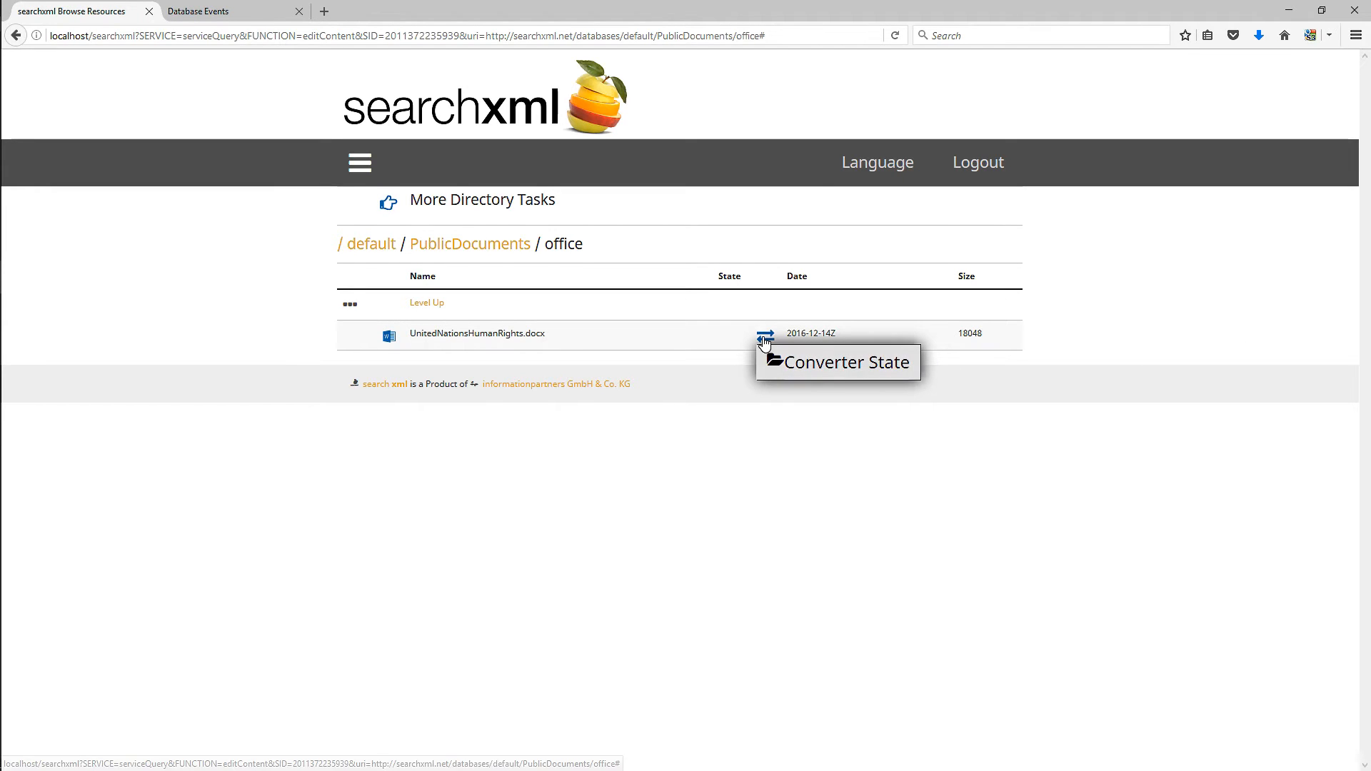
left_click(810, 364)
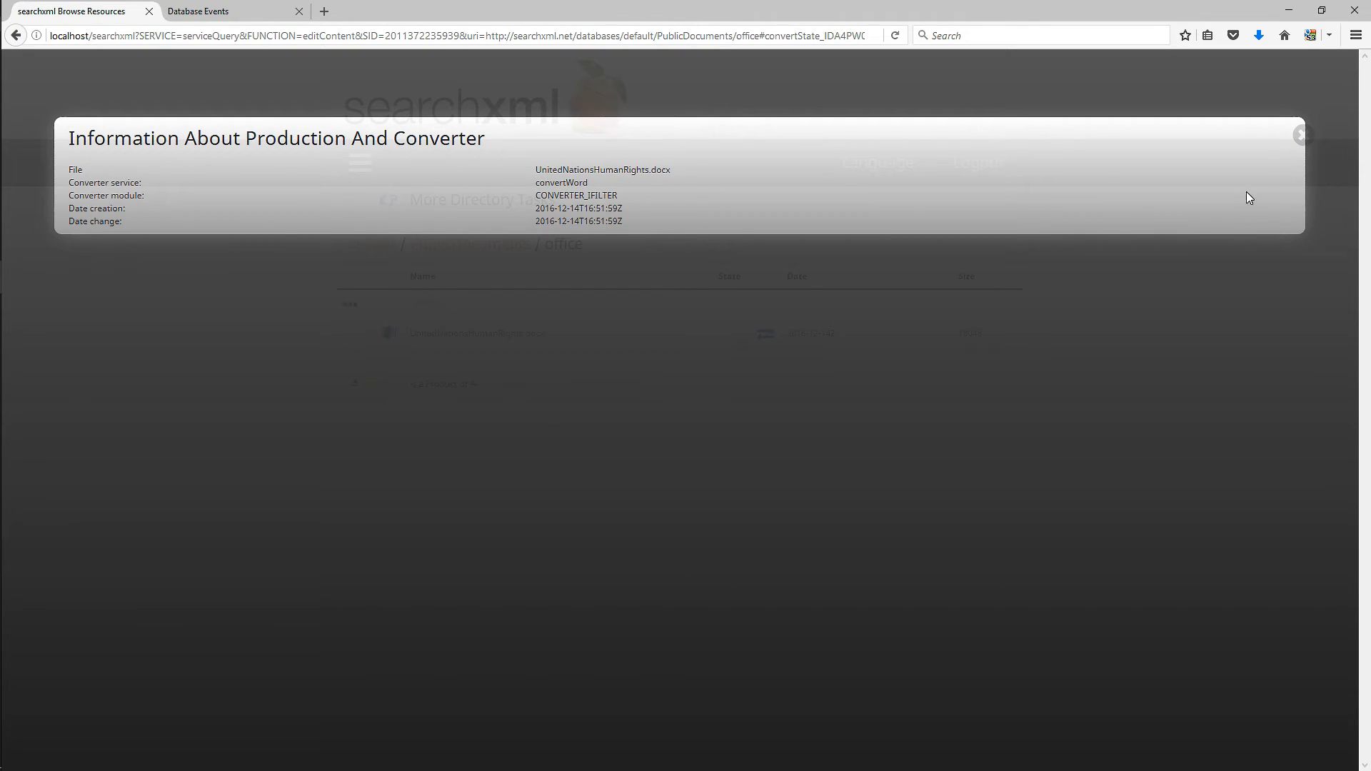
left_click(1301, 135)
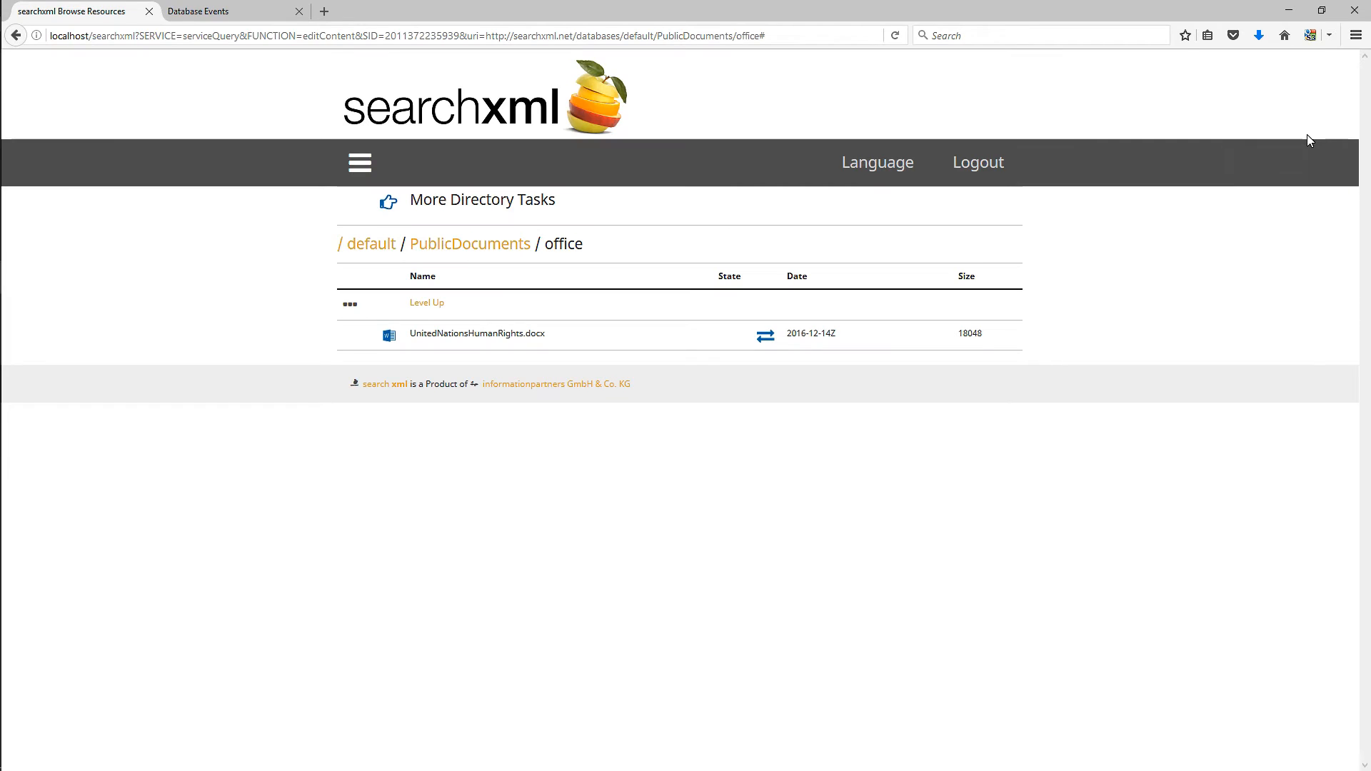
- Create a directory named pdf in the PublicDocuments collection
left_click(465, 247)
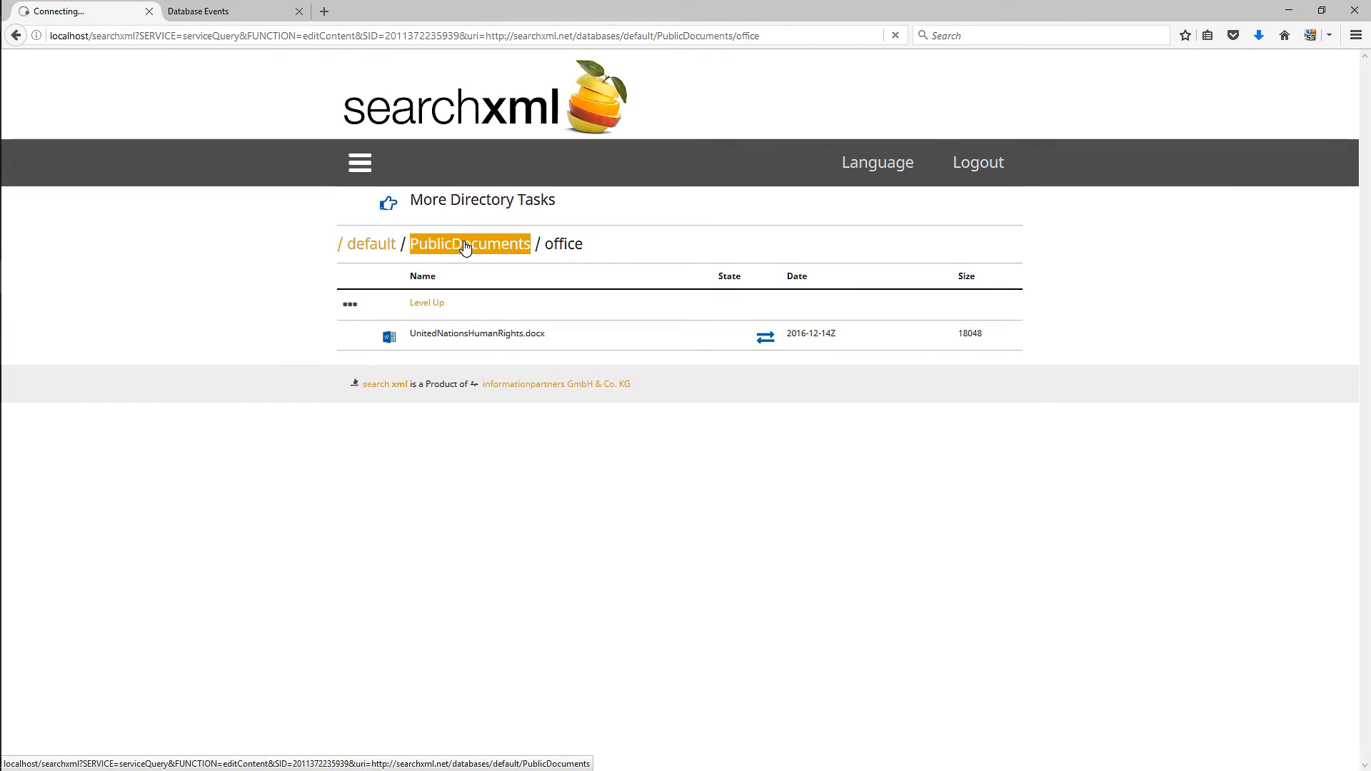
left_click(400, 228)
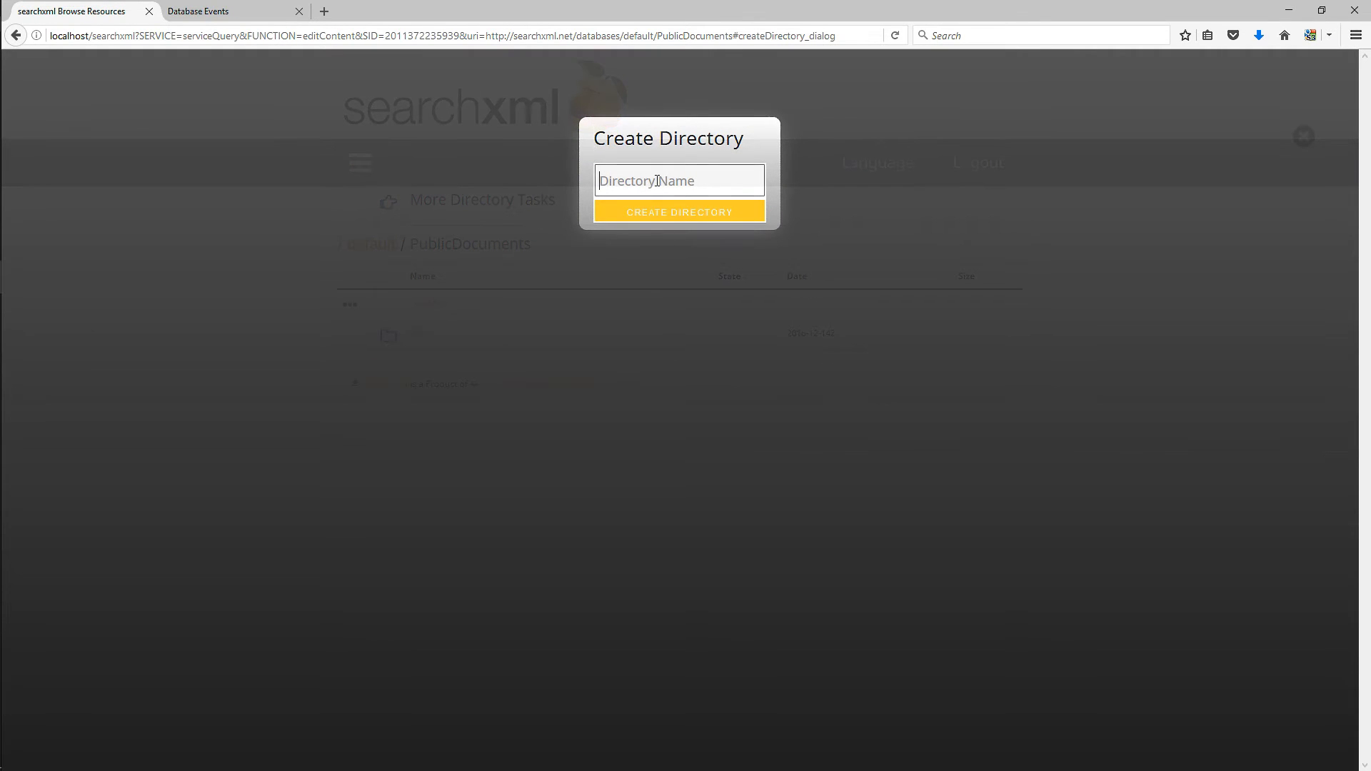
type("pdf")
left_click(663, 217)
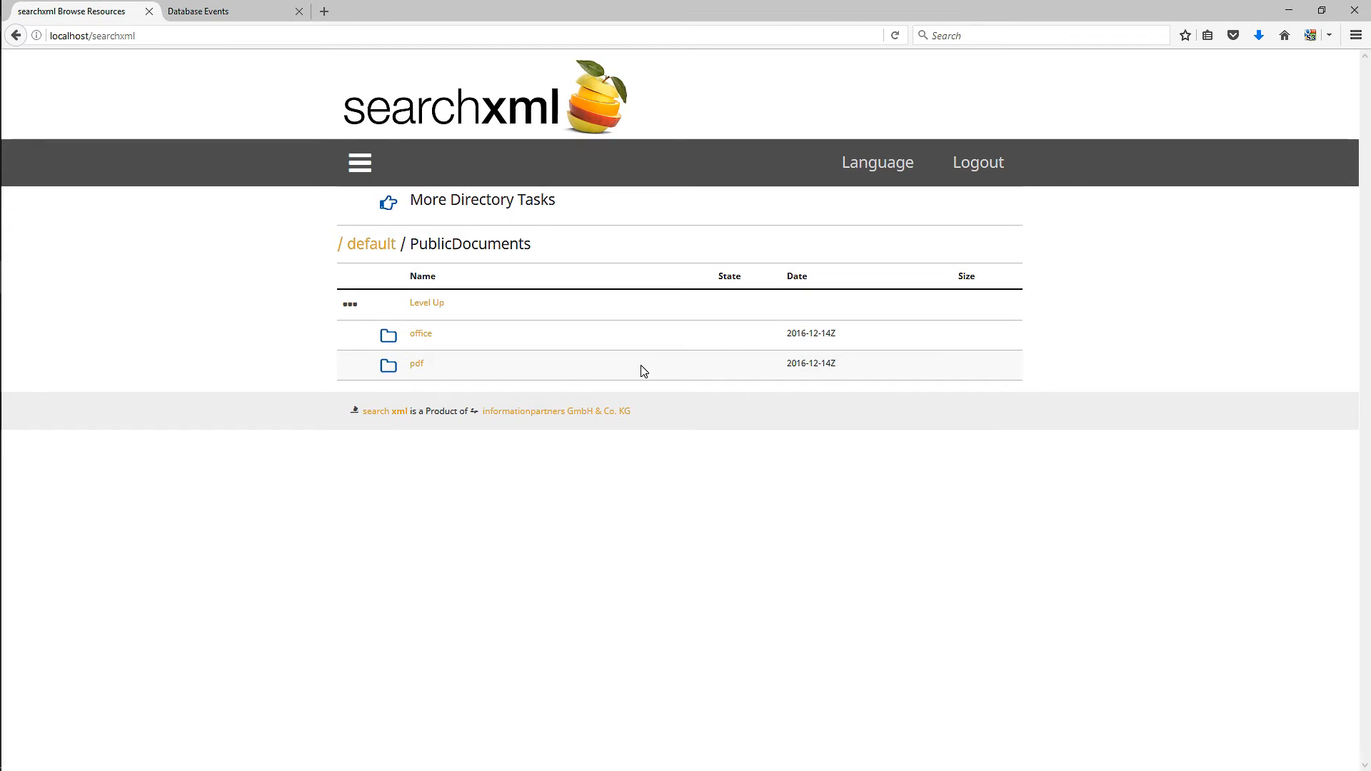
- Upload scientific-american.zip into the pdf directory
left_click(418, 368)
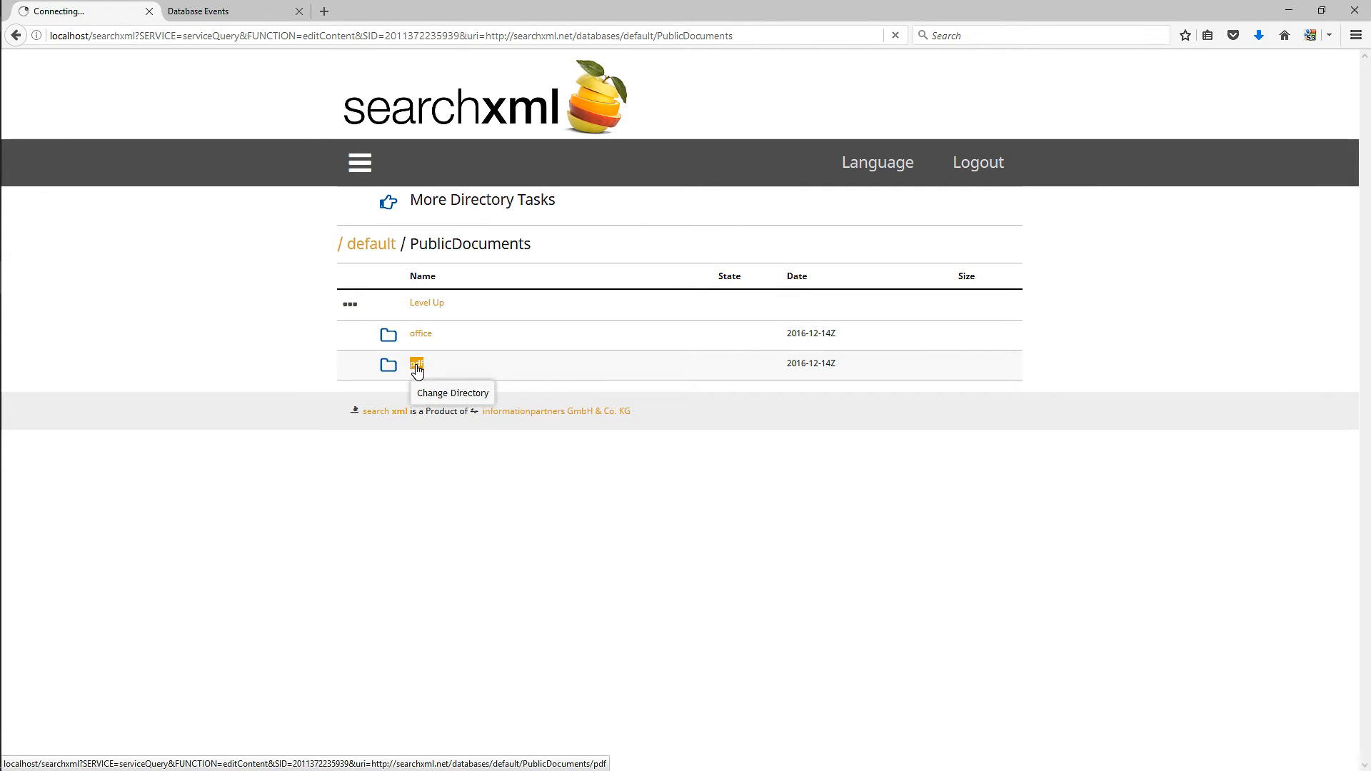
left_click(388, 207)
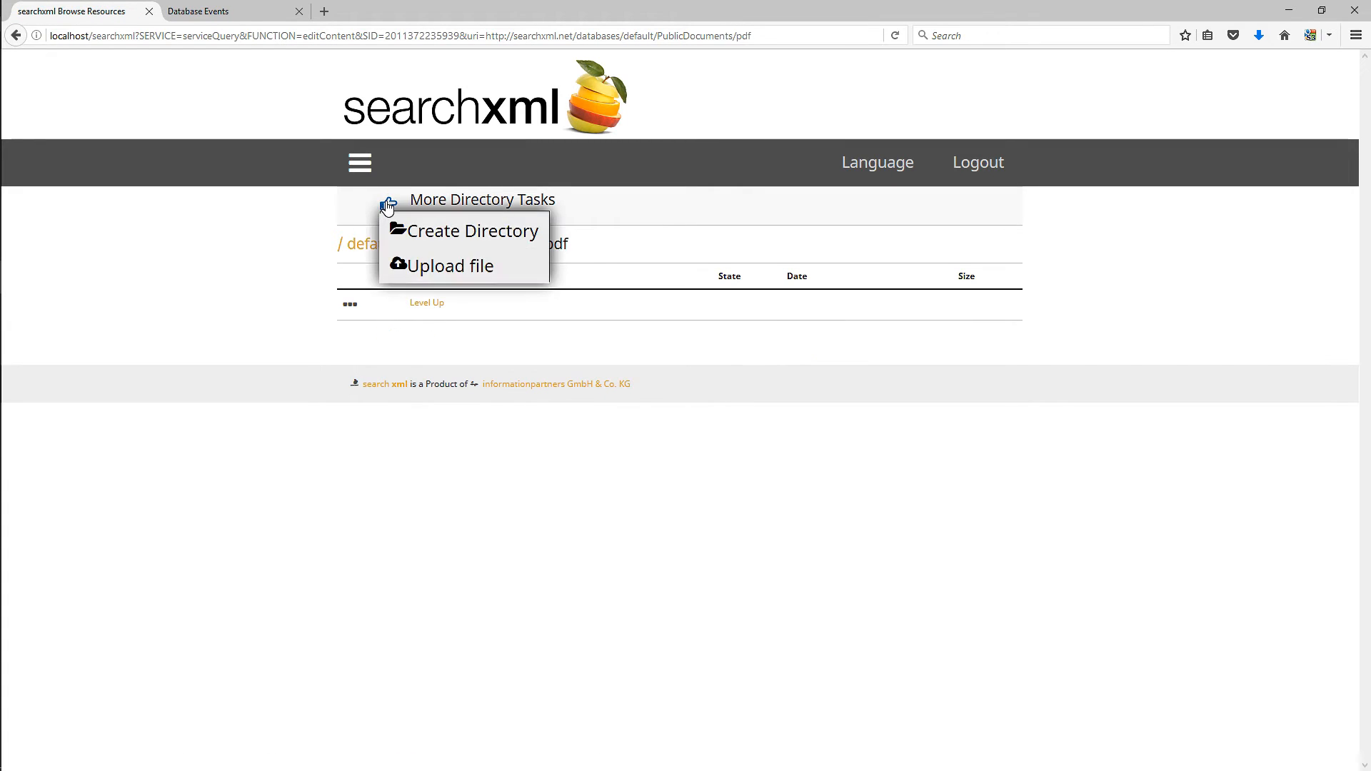
left_click(409, 264)
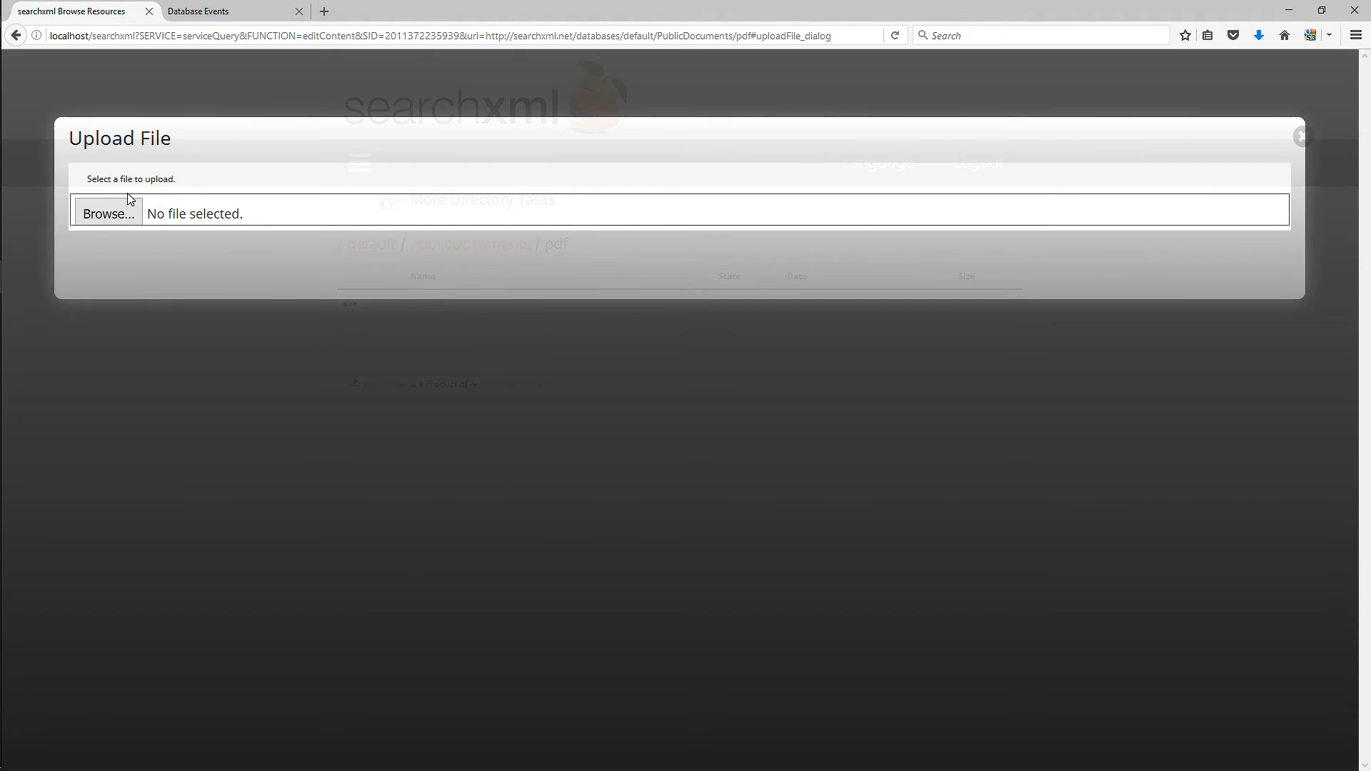
left_click(127, 206)
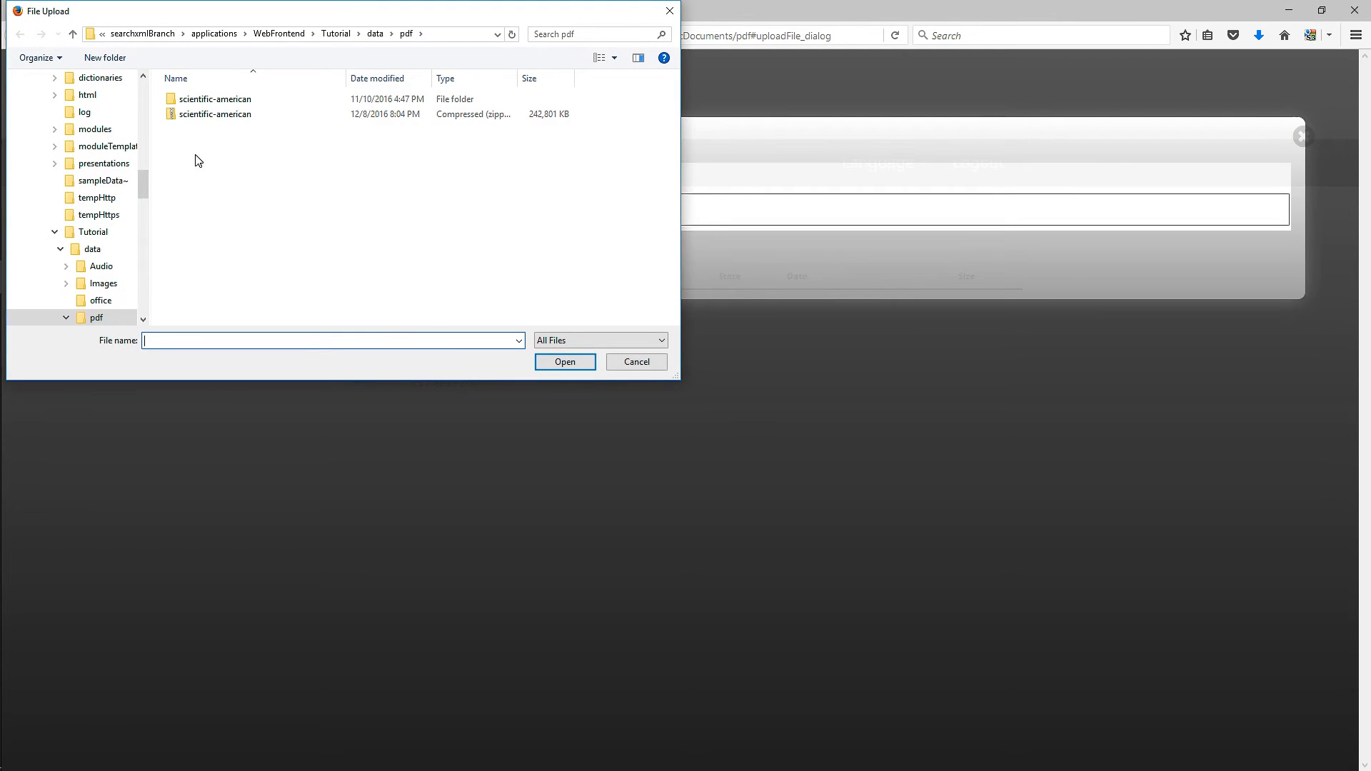
double_click(223, 114)
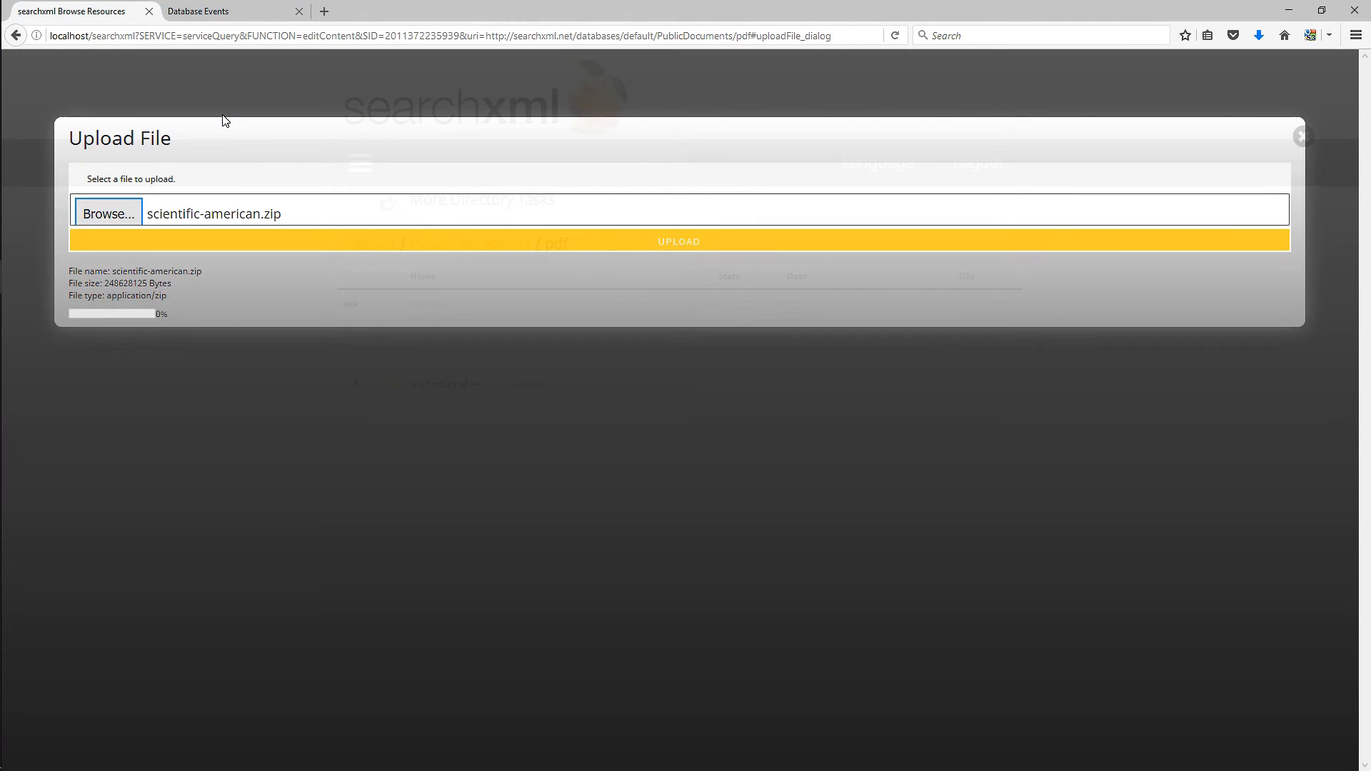
left_click(606, 246)
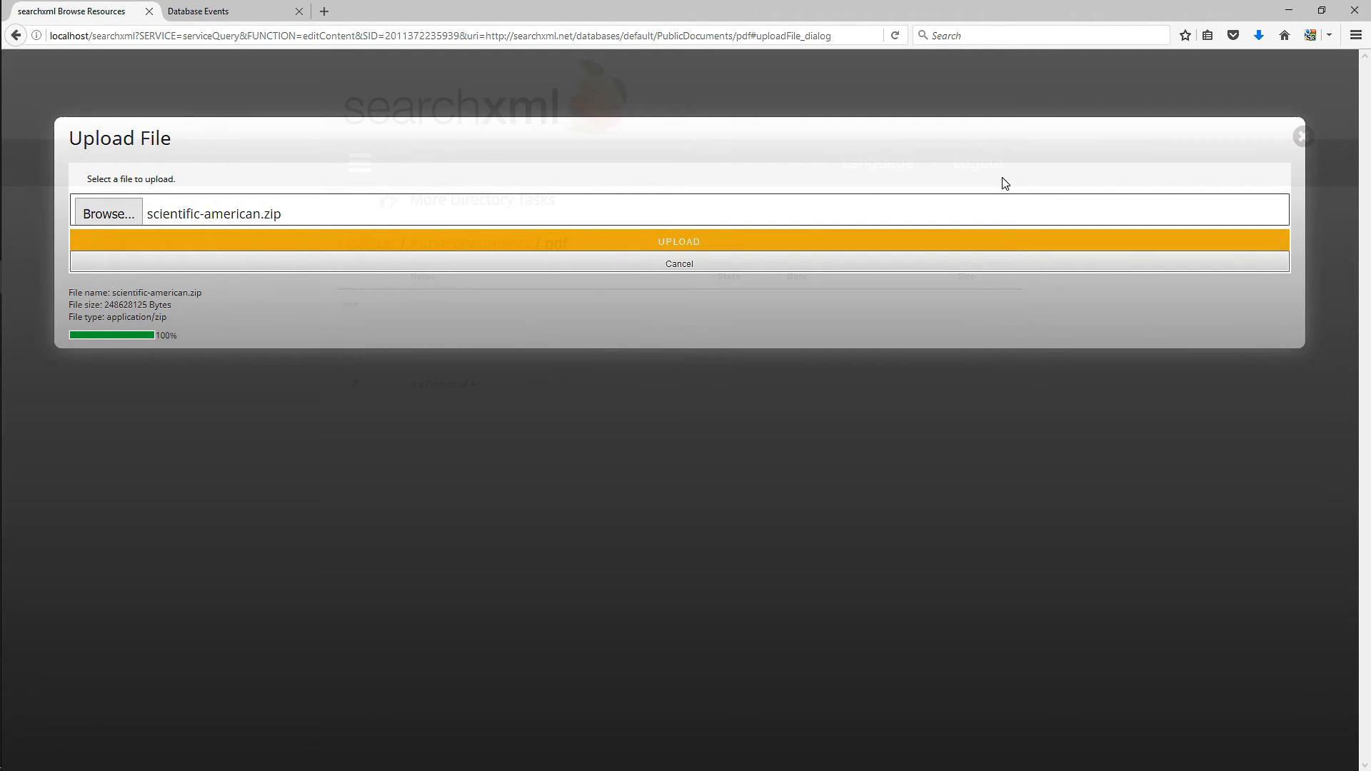
left_click(1309, 134)
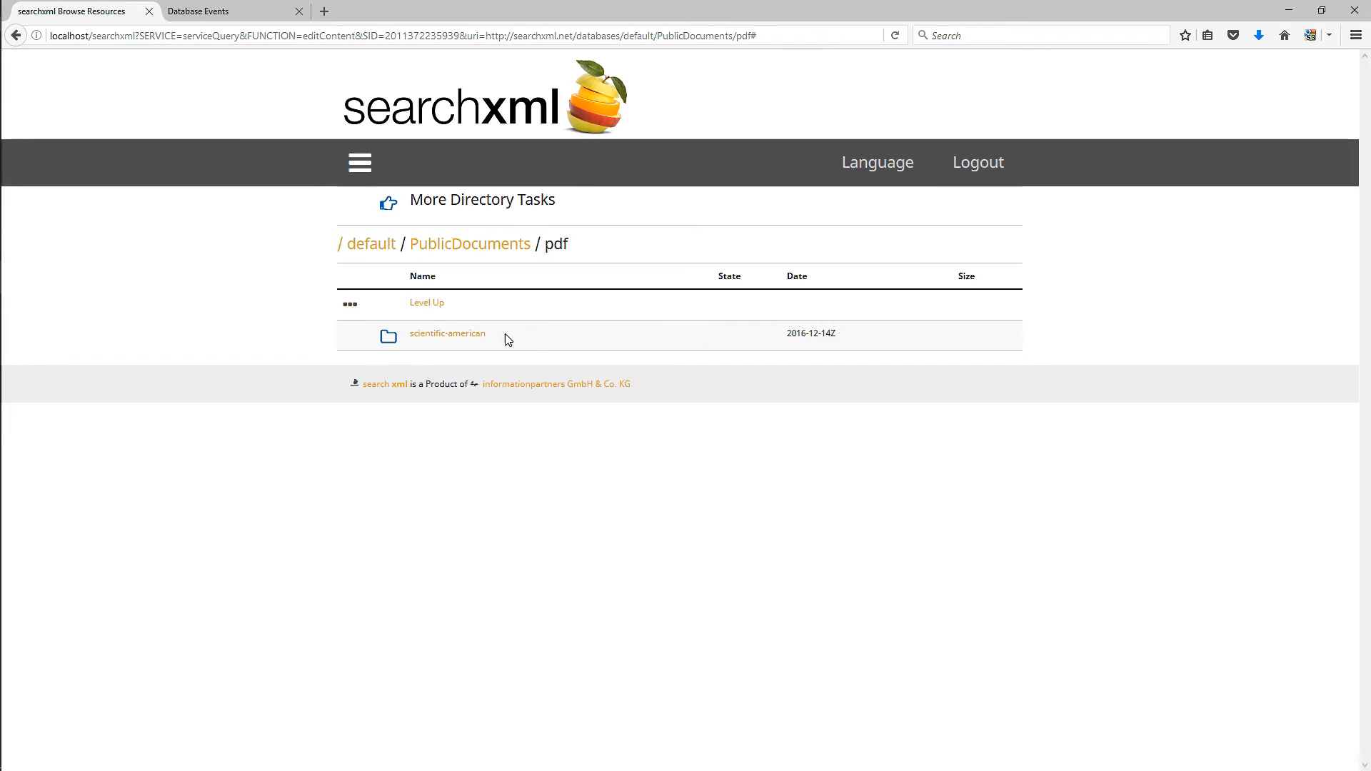
- Browse the uploaded scientific-american folders down to the scientific-american-1909-08-07 issue
left_click(457, 336)
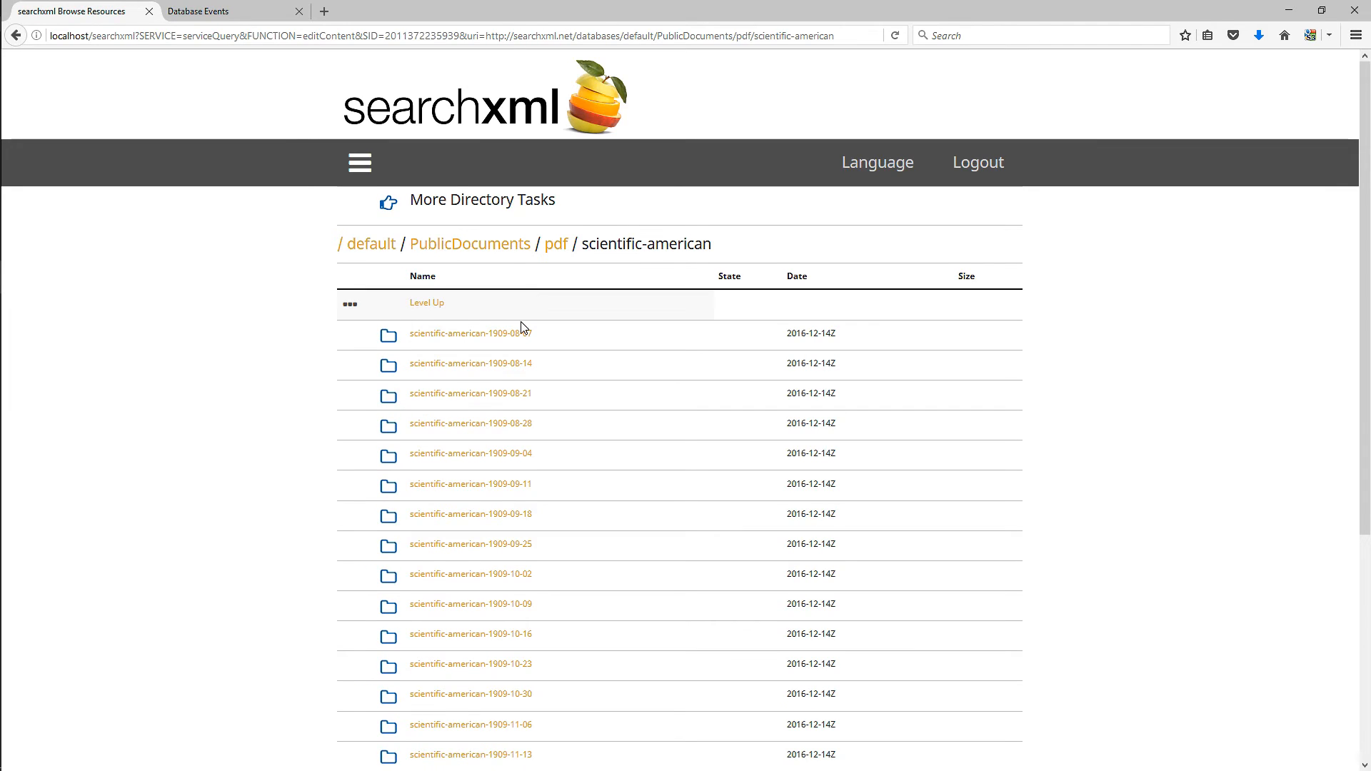
left_click(521, 333)
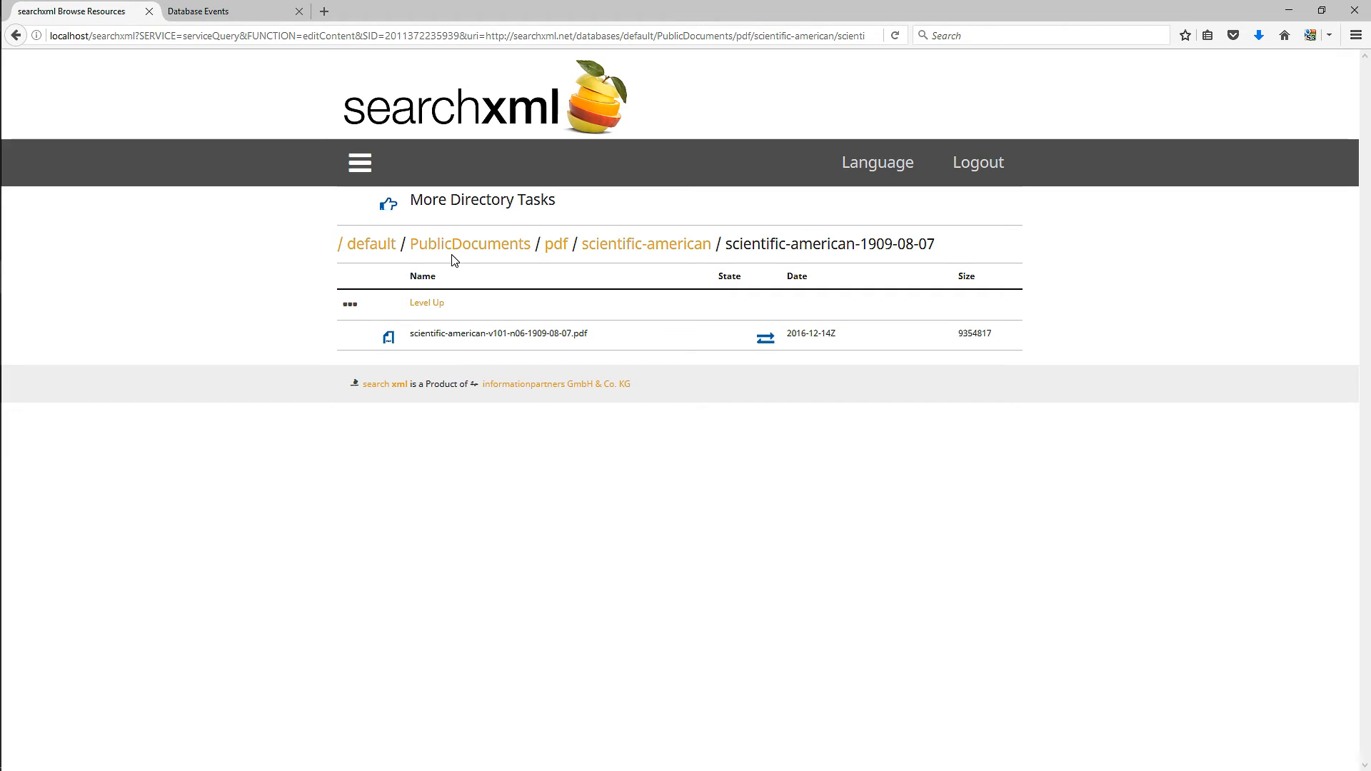
left_click(365, 248)
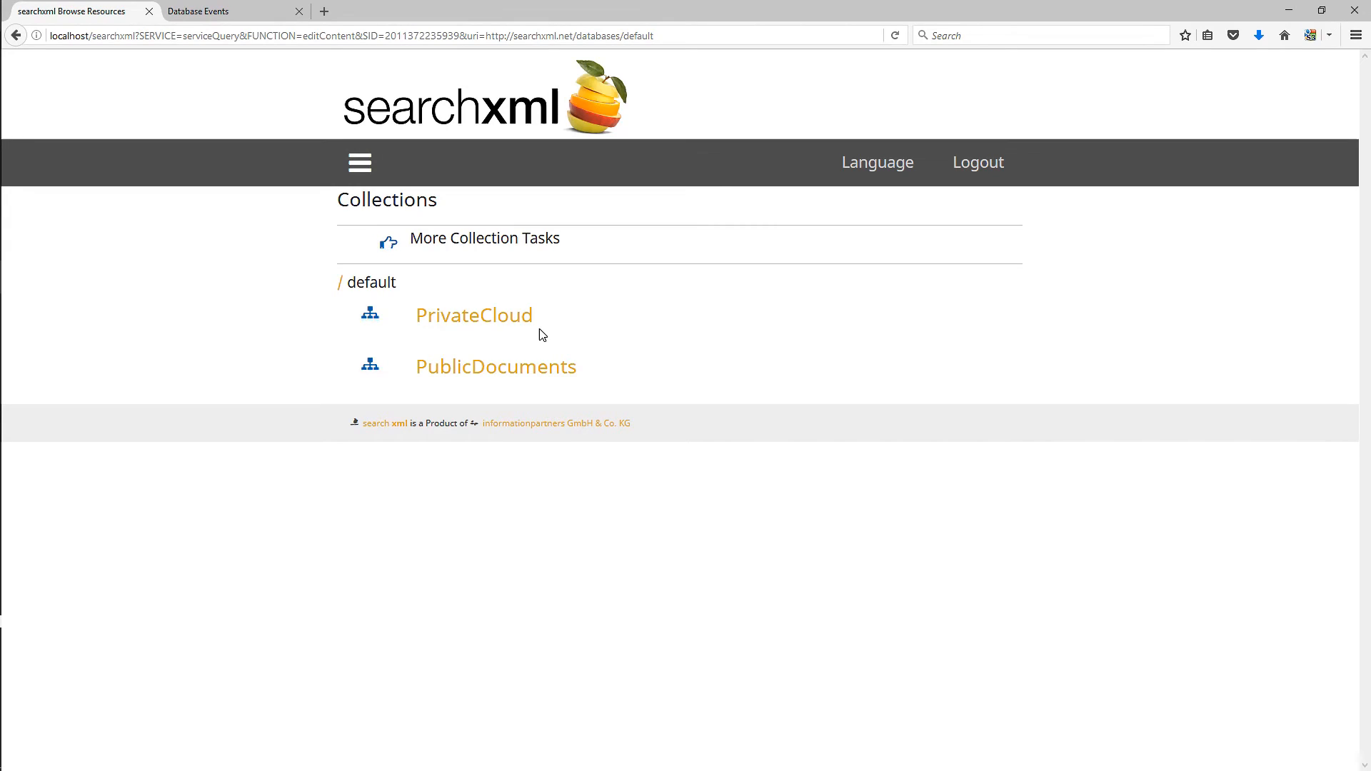
- Create a new collection named Media in the default database
left_click(427, 259)
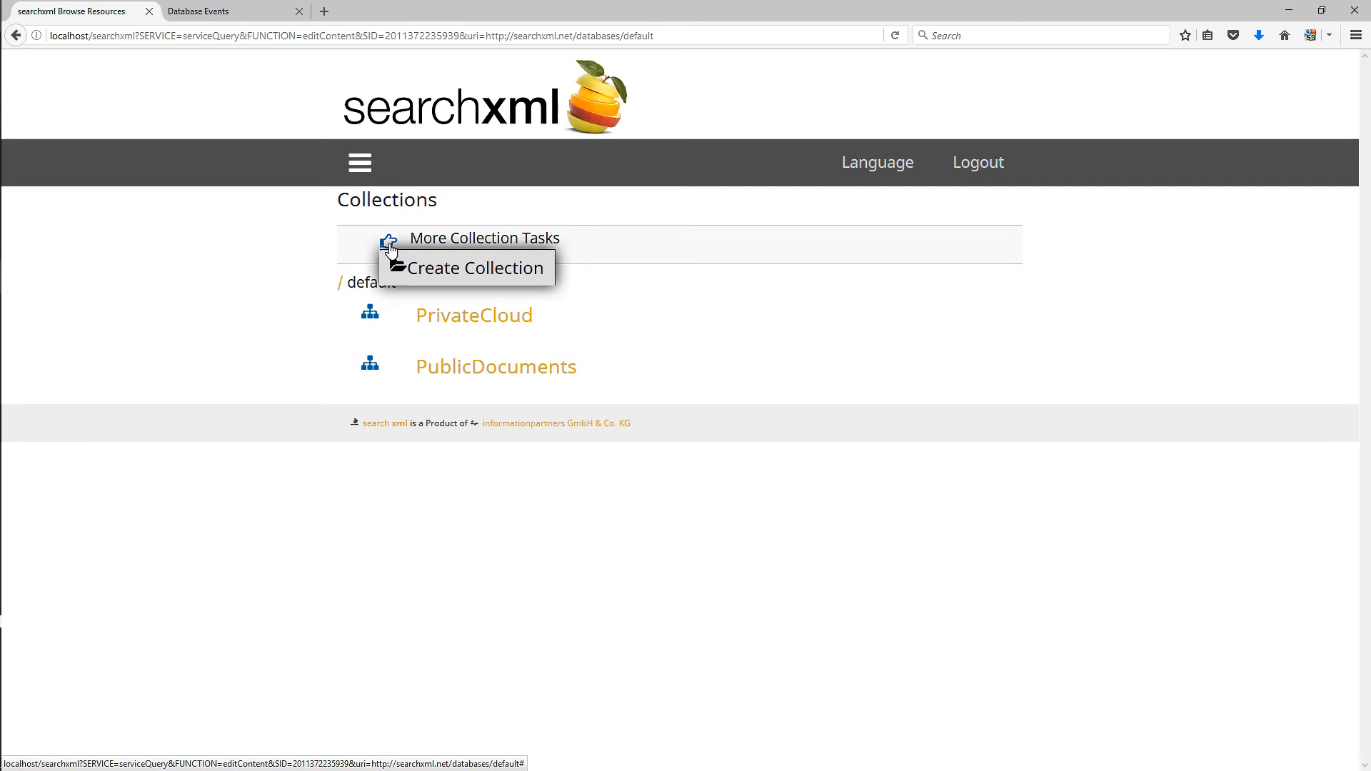
left_click(408, 277)
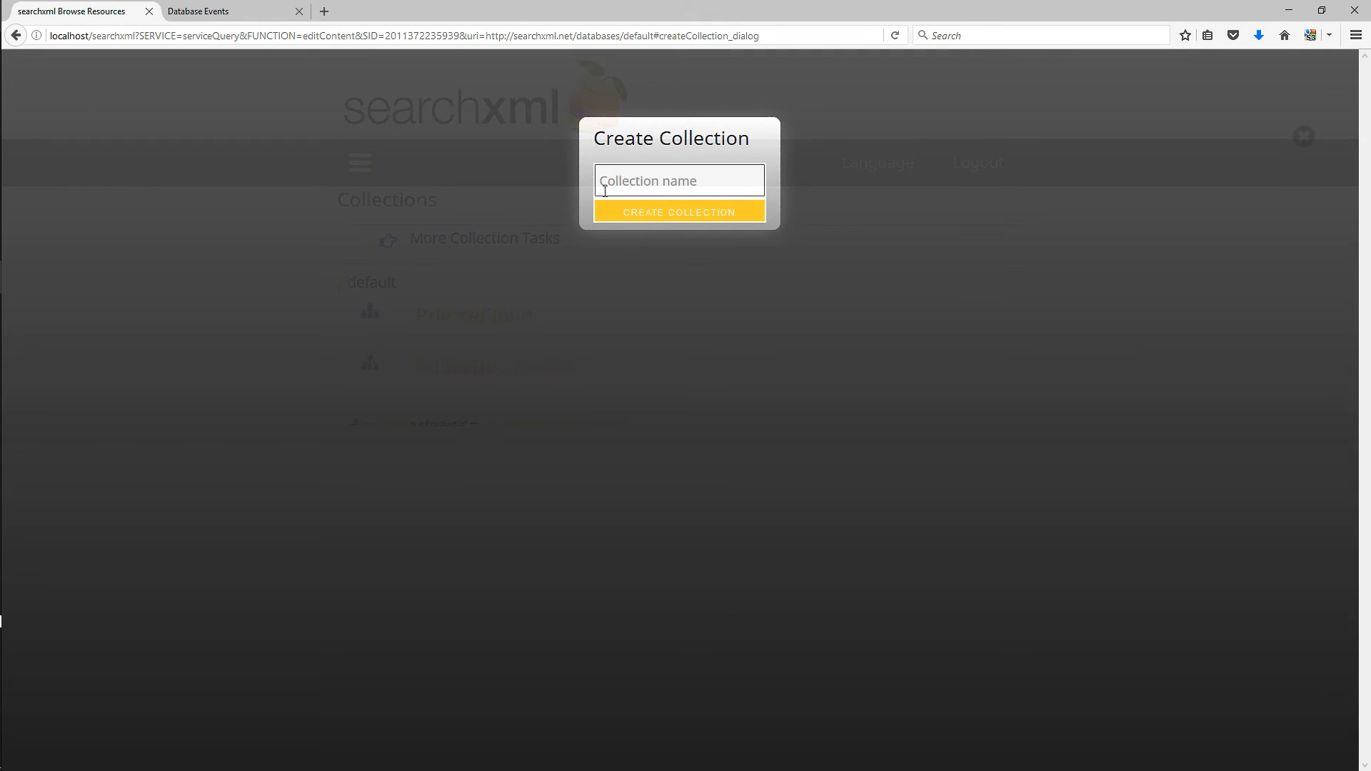
type("Media")
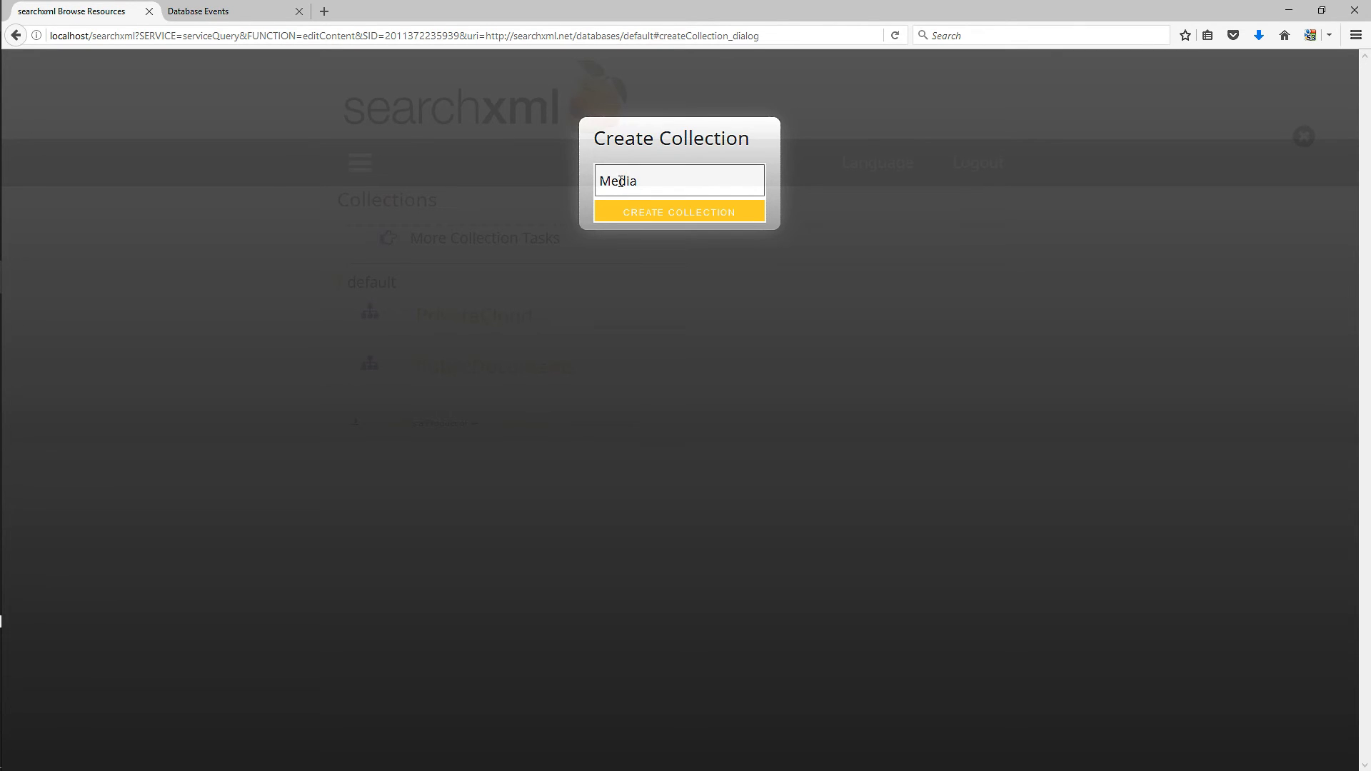
left_click(637, 214)
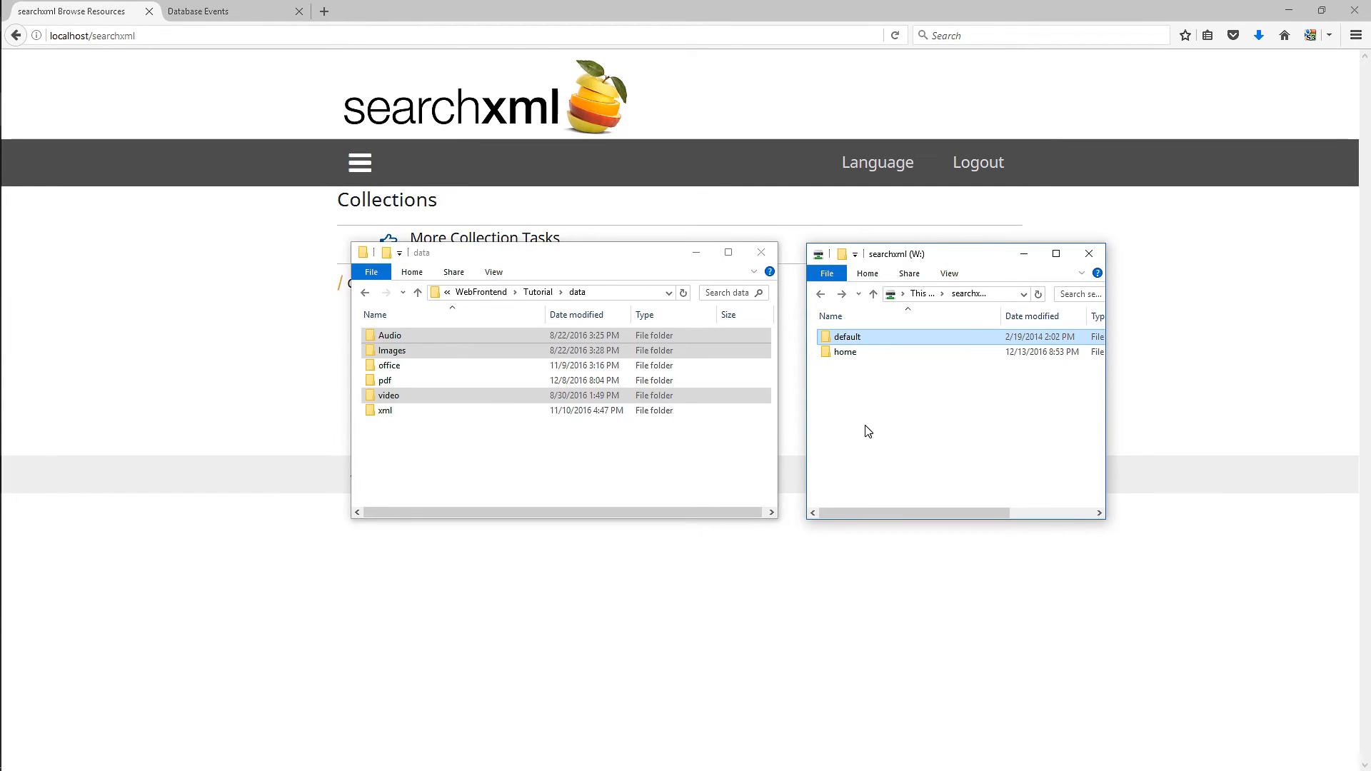
- Copy the Audio, Images and video folders into the Media collection on the searchxml network drive
double_click(857, 340)
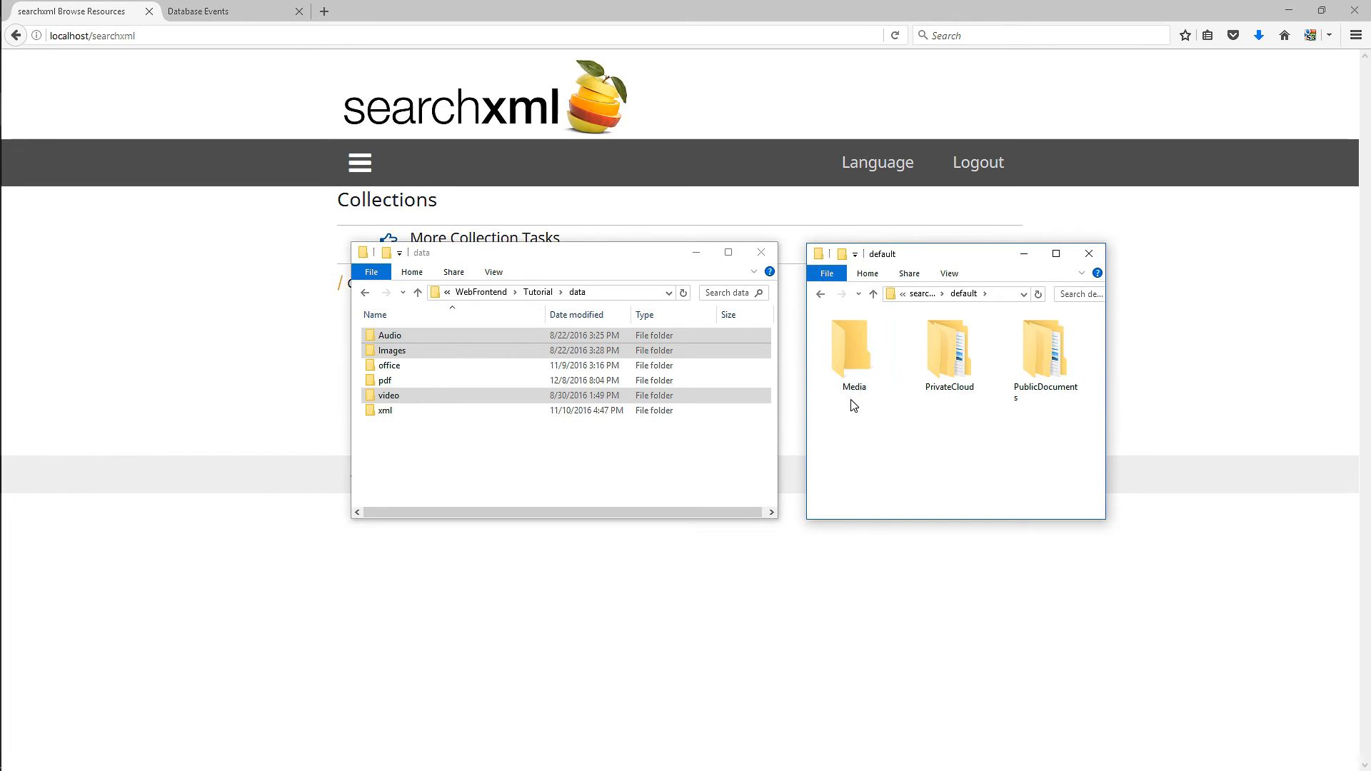
double_click(844, 342)
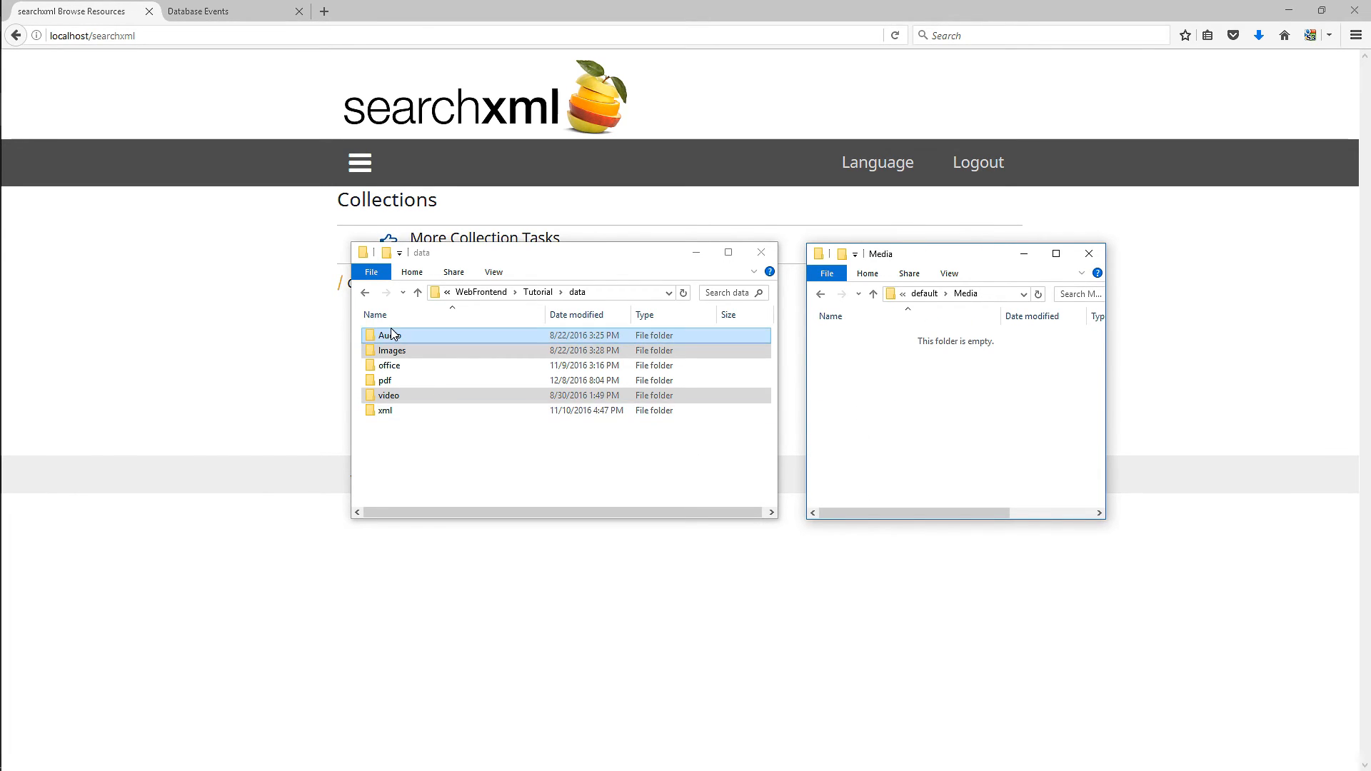
left_click_drag(392, 339, 881, 435)
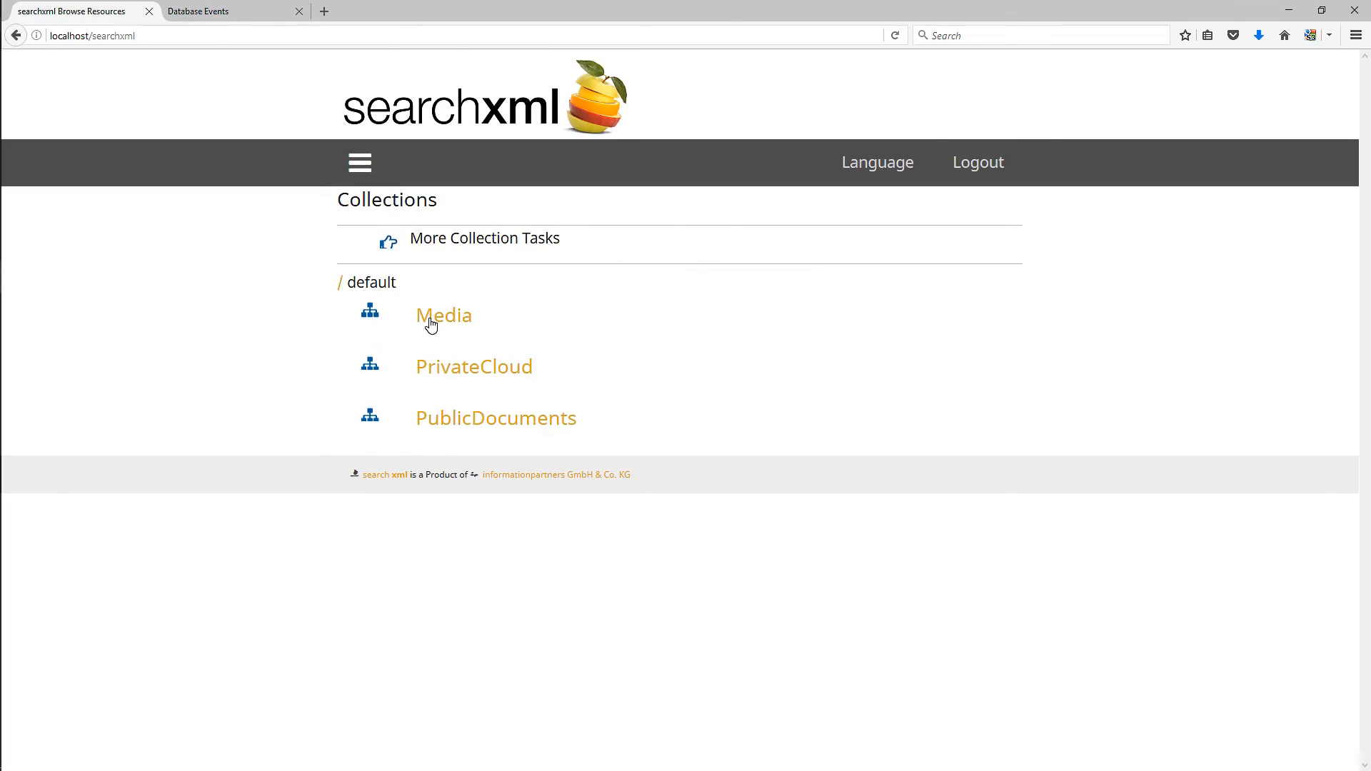
- Browse Media/Audio/CHOPINEtudes-Cortot and view the converter state of the first mp3 track
left_click(441, 324)
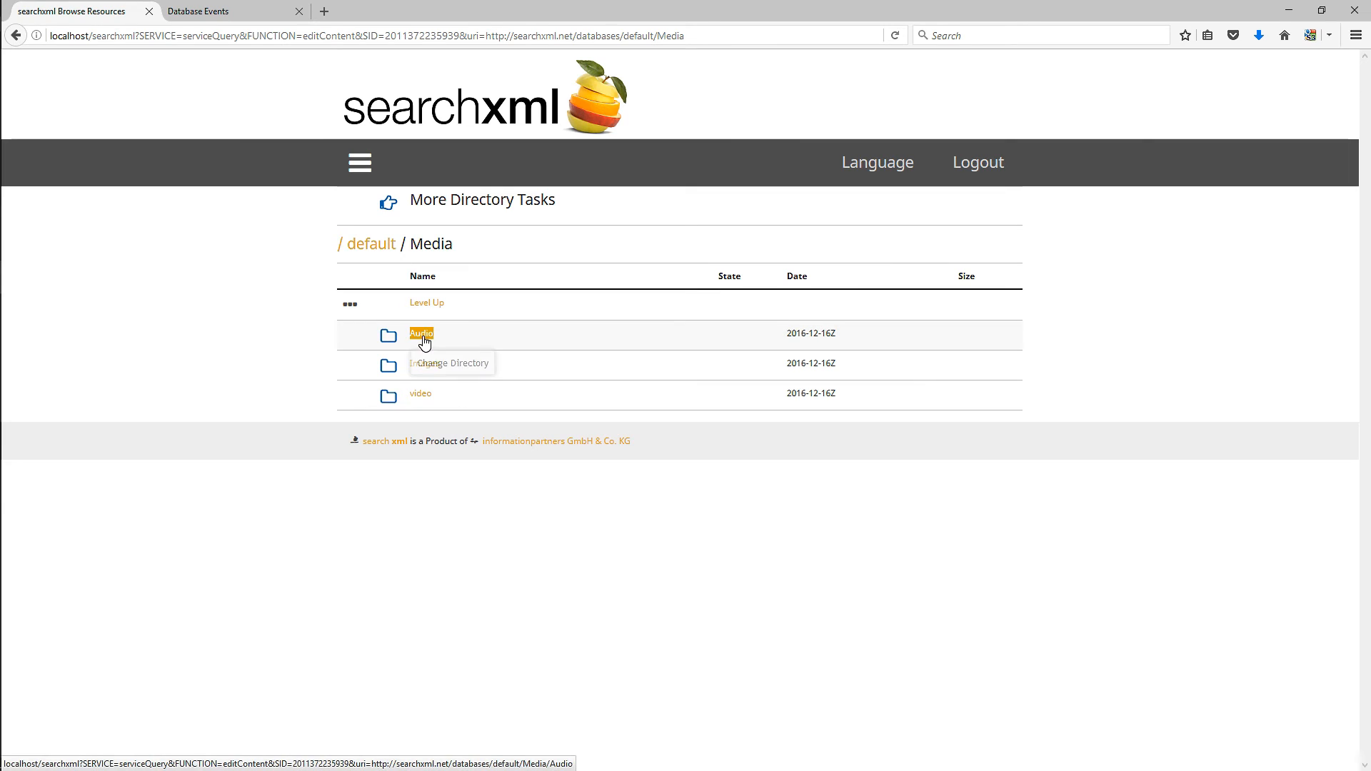
left_click(422, 336)
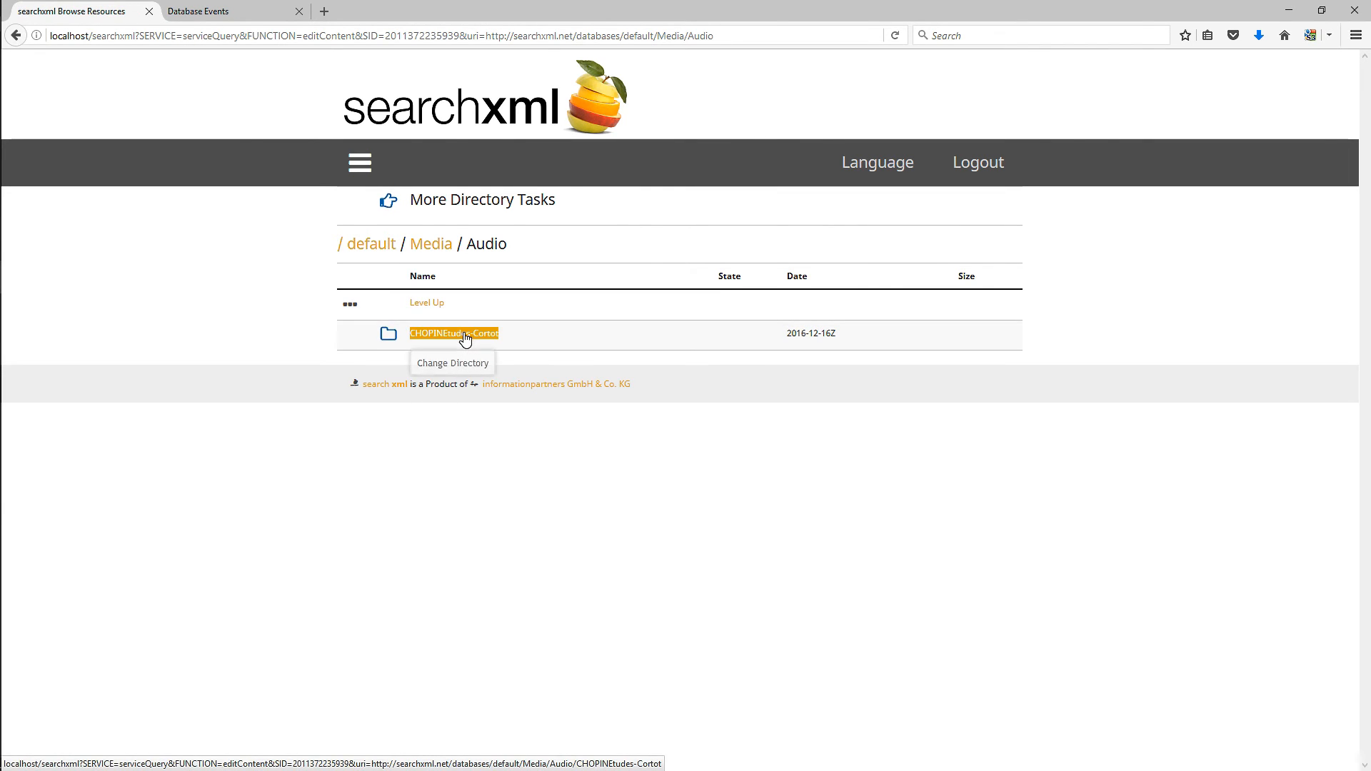
left_click(465, 336)
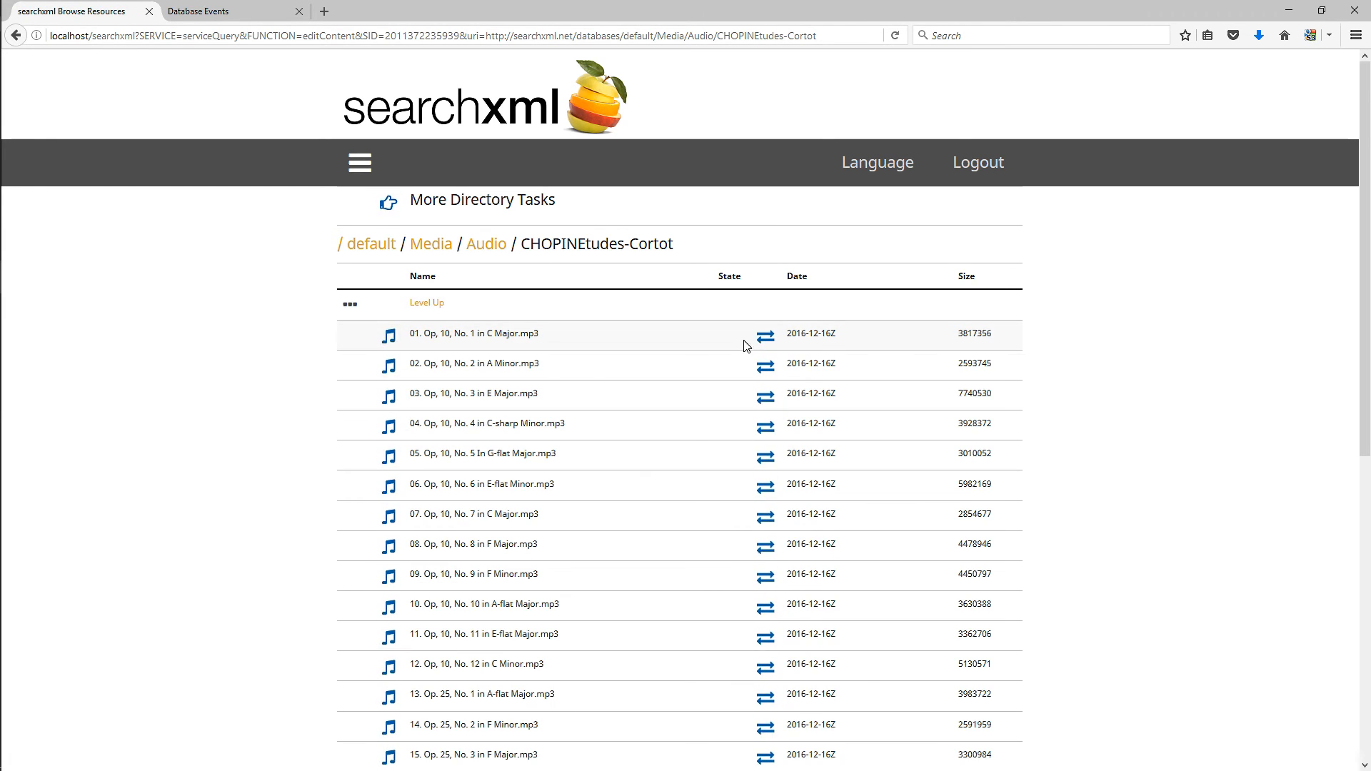
left_click(766, 336)
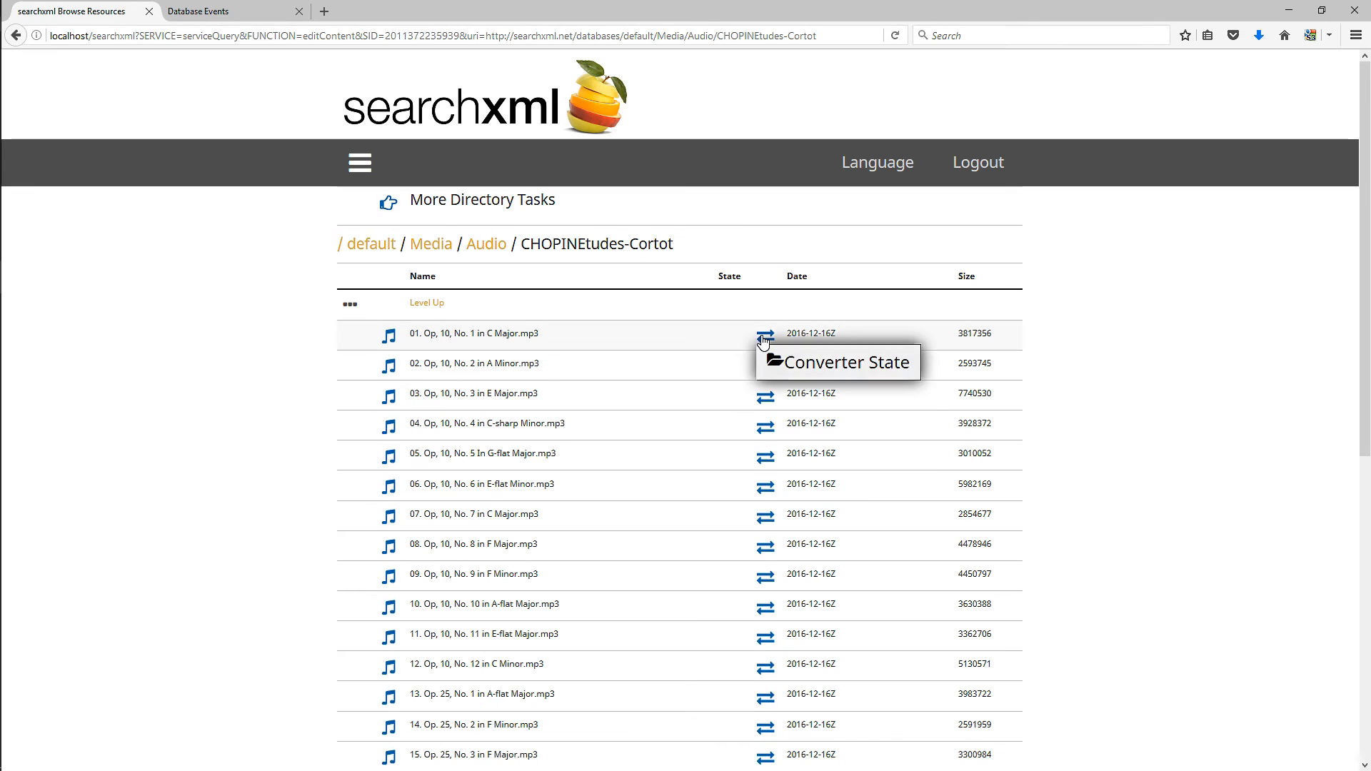
left_click(811, 372)
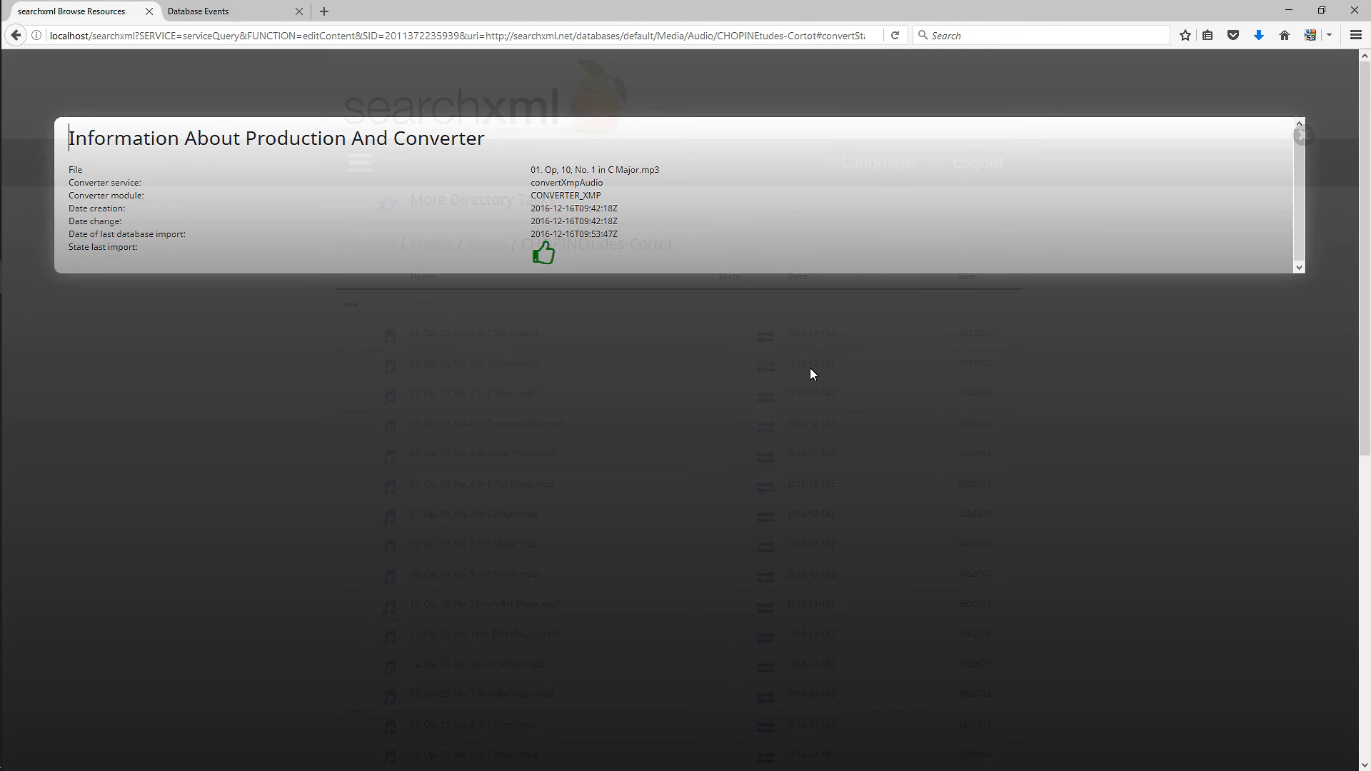
- Close the converter information and view the effective rights of the track 01. Op, 10, No. 1 in C Major.mp3
left_click(810, 370)
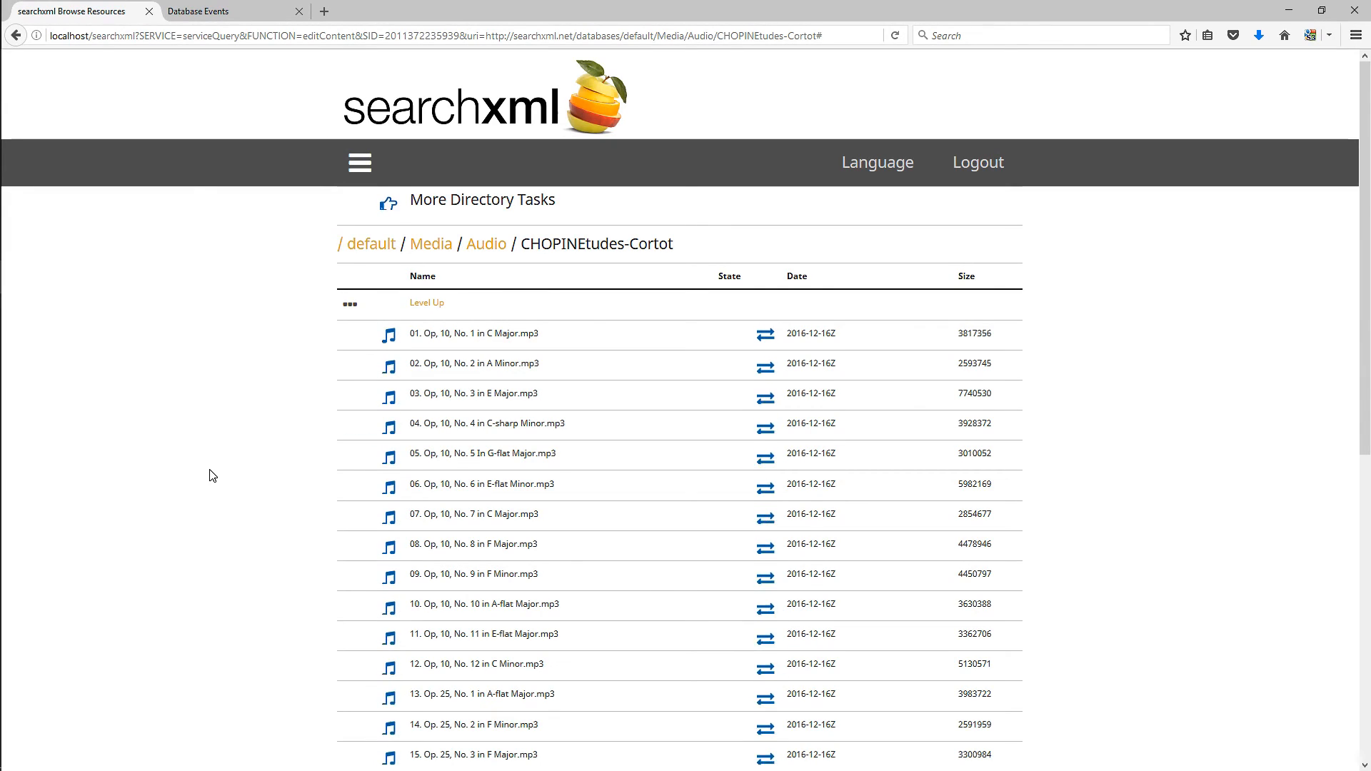
left_click(388, 336)
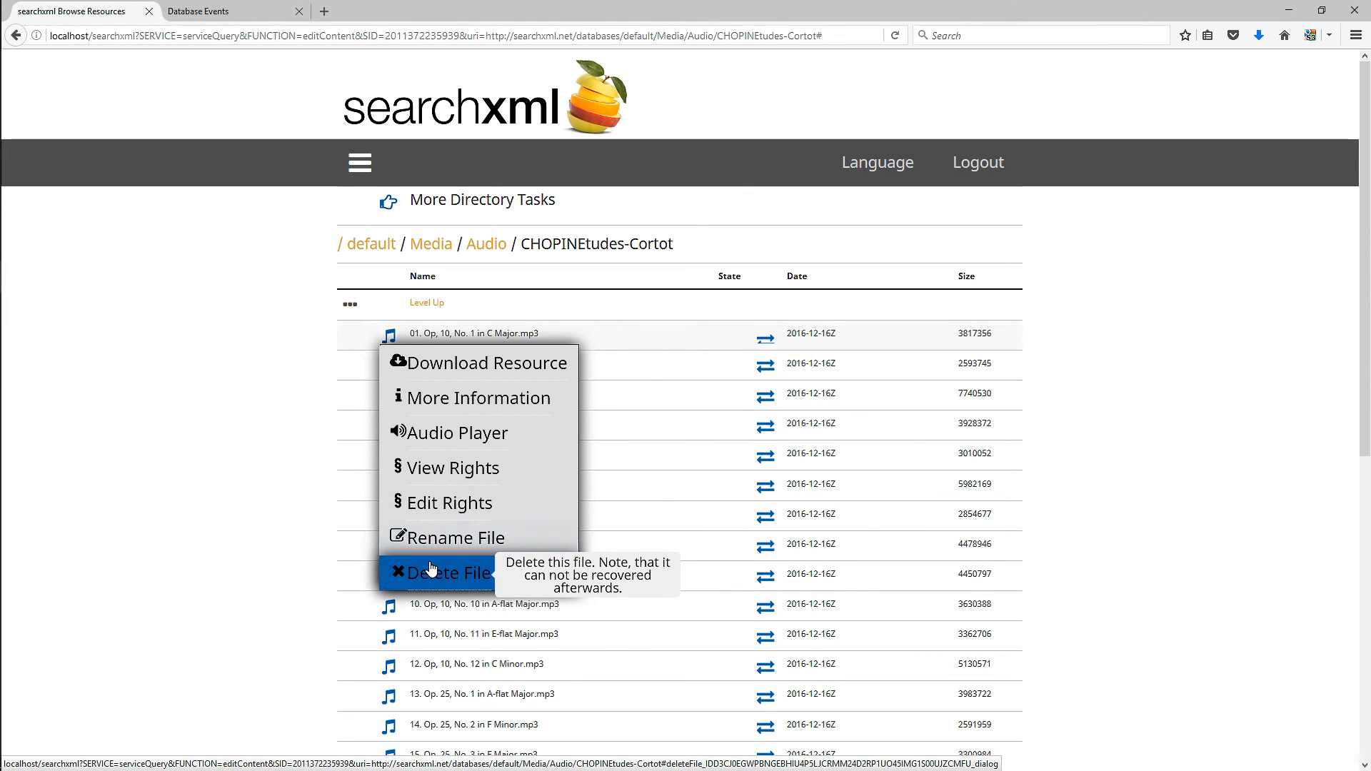
left_click(404, 576)
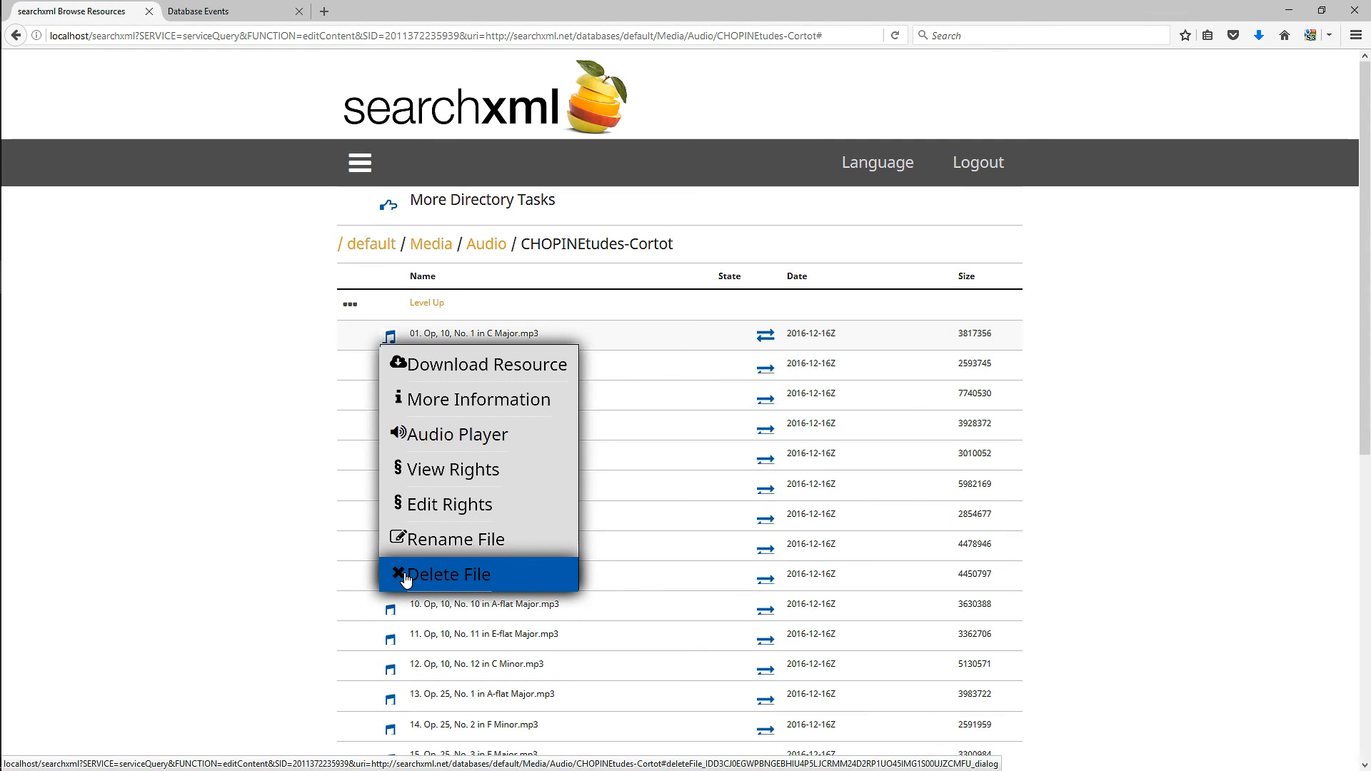
left_click(428, 468)
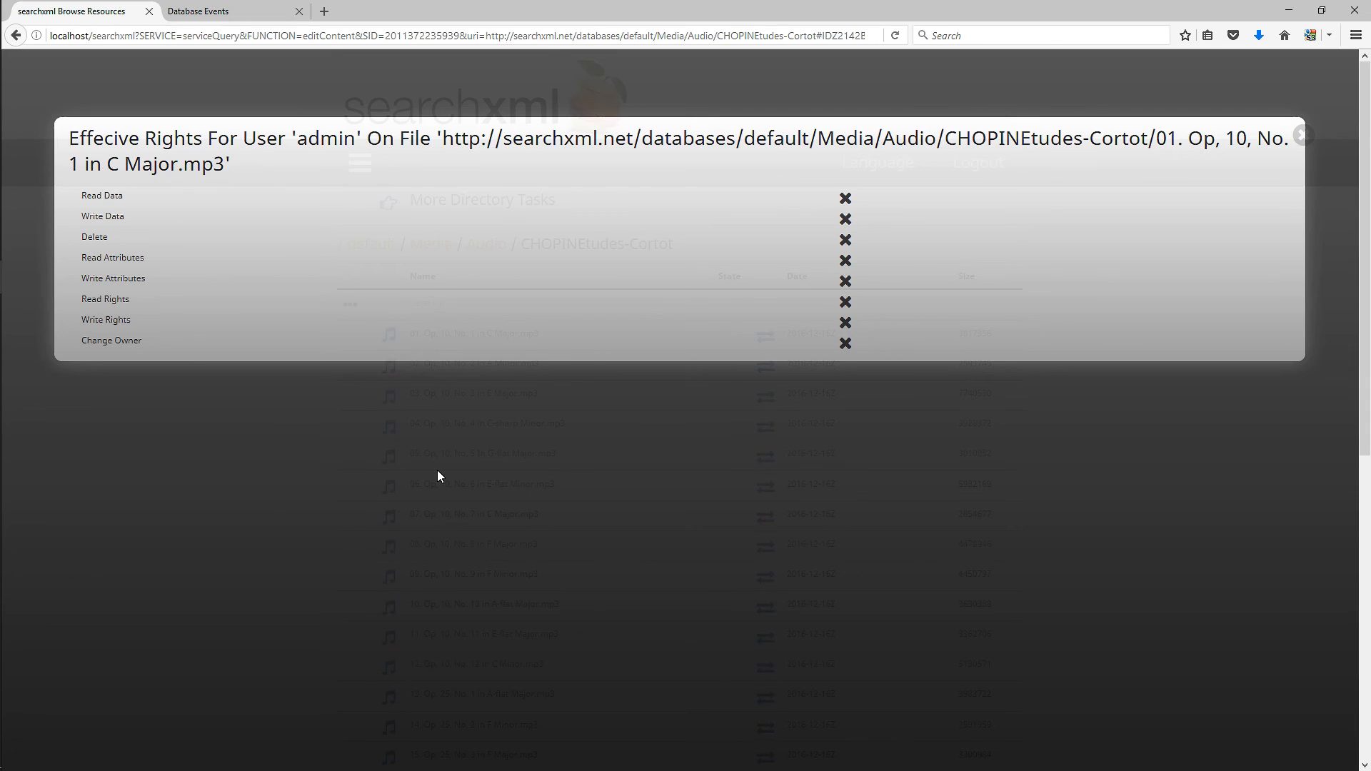
- Open the rights editor for the same track, review the Who and Other Group / User choices, and close it unchanged
left_click(437, 471)
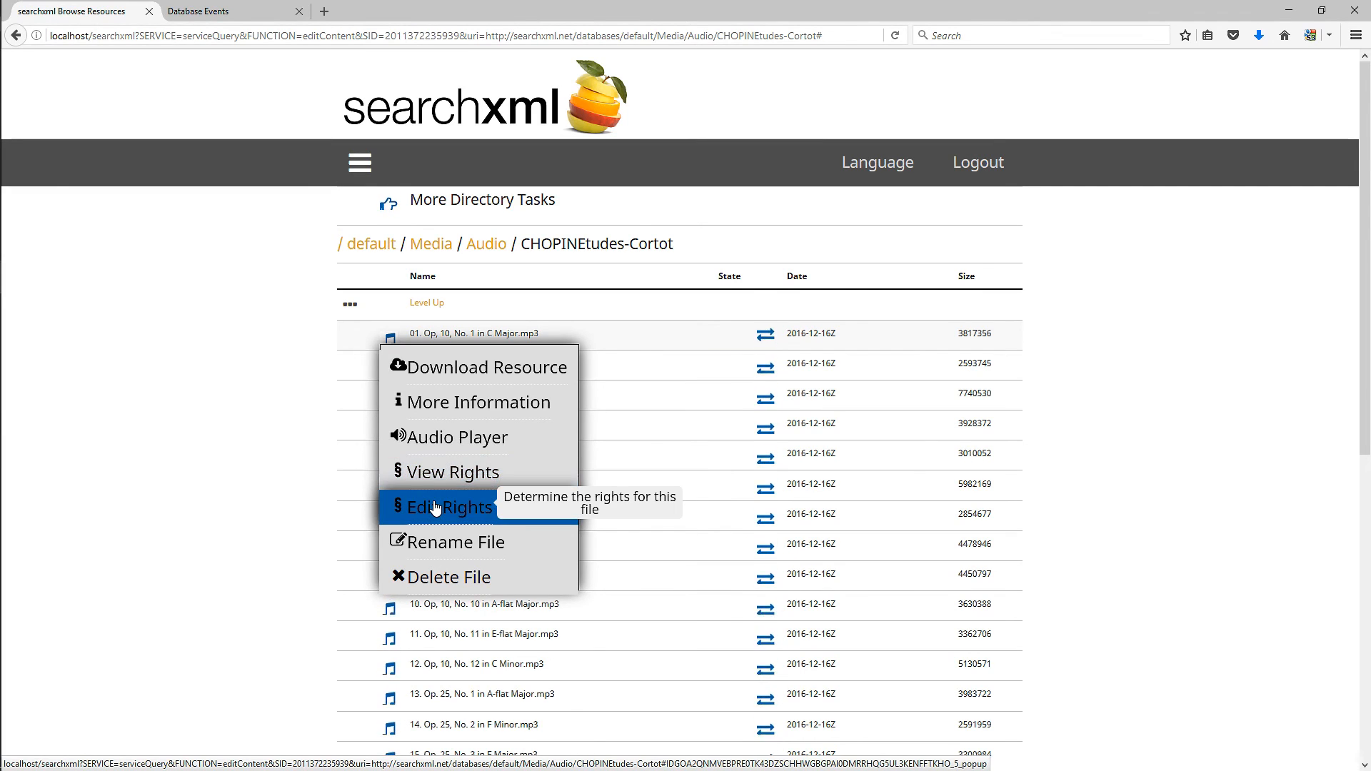
left_click(435, 508)
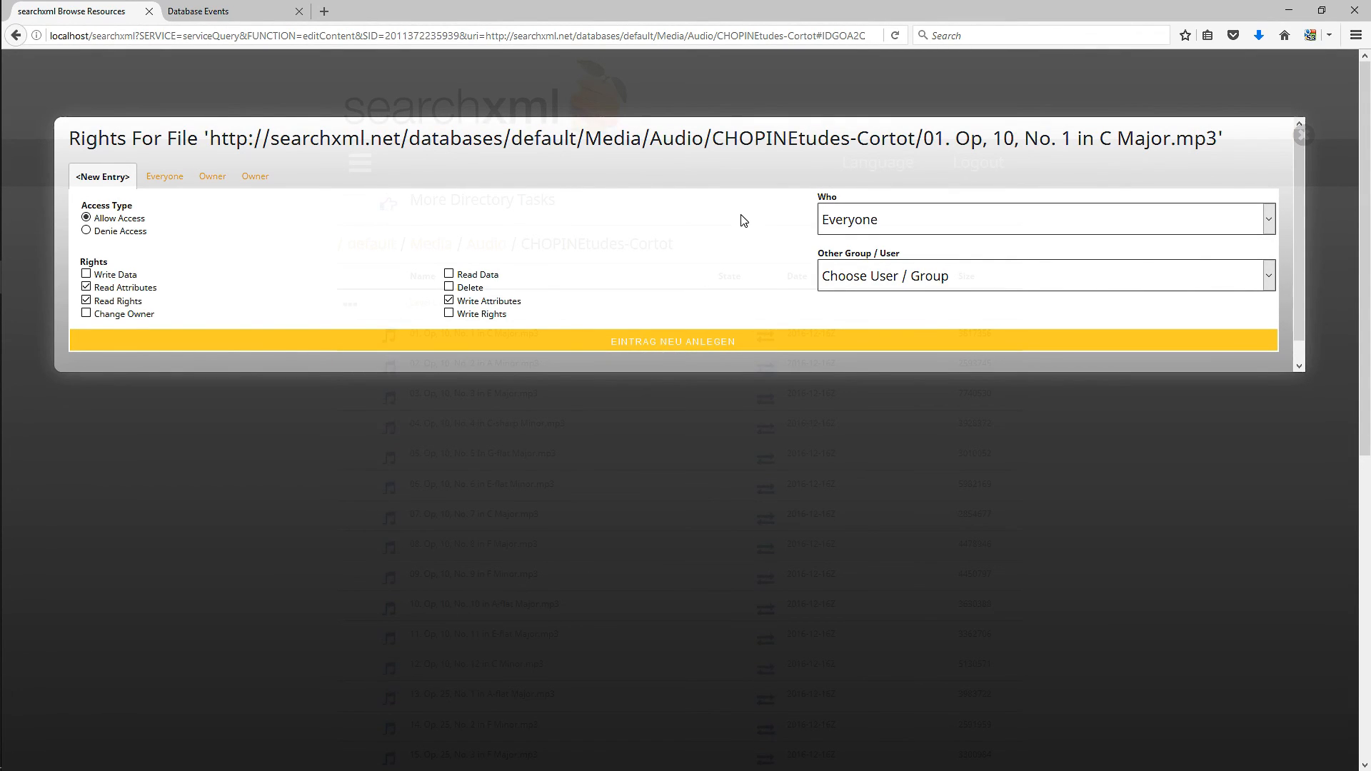
left_click(970, 219)
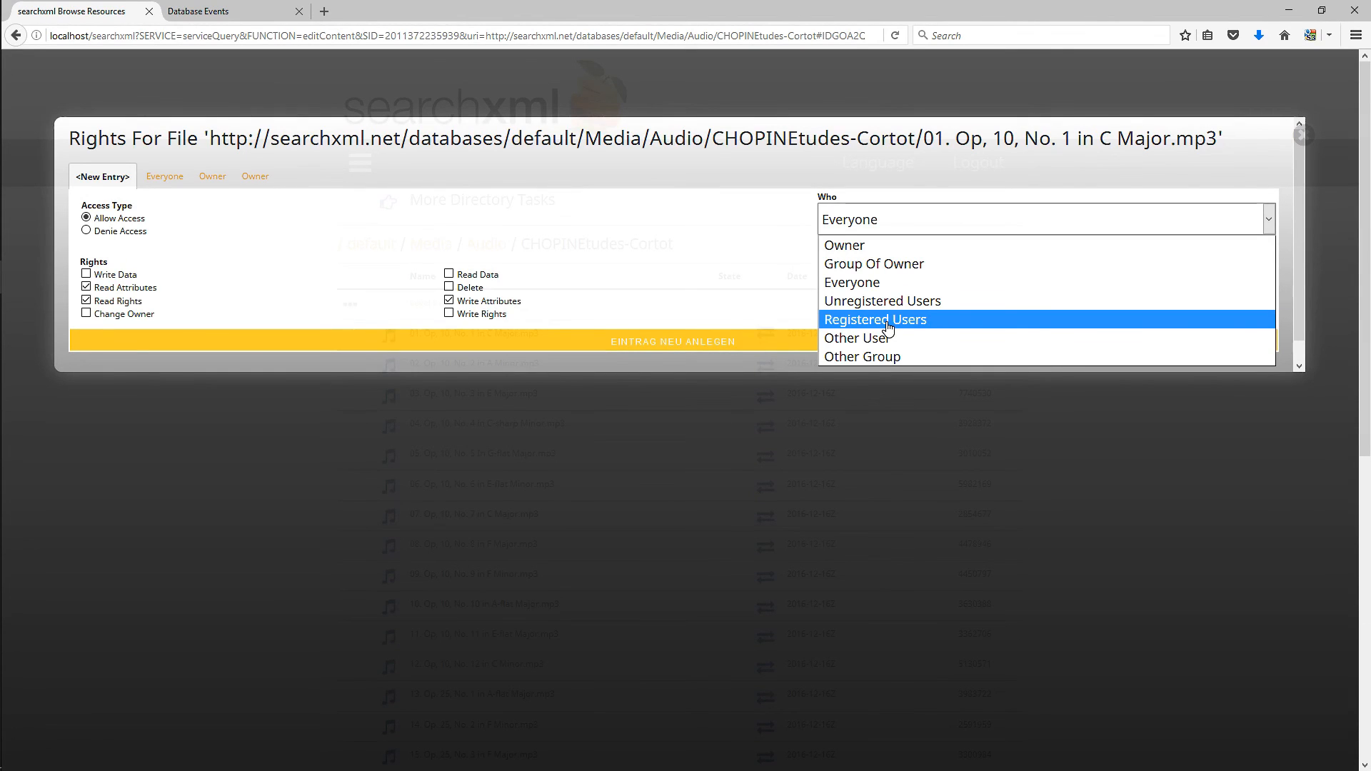
key("Up")
key("Return")
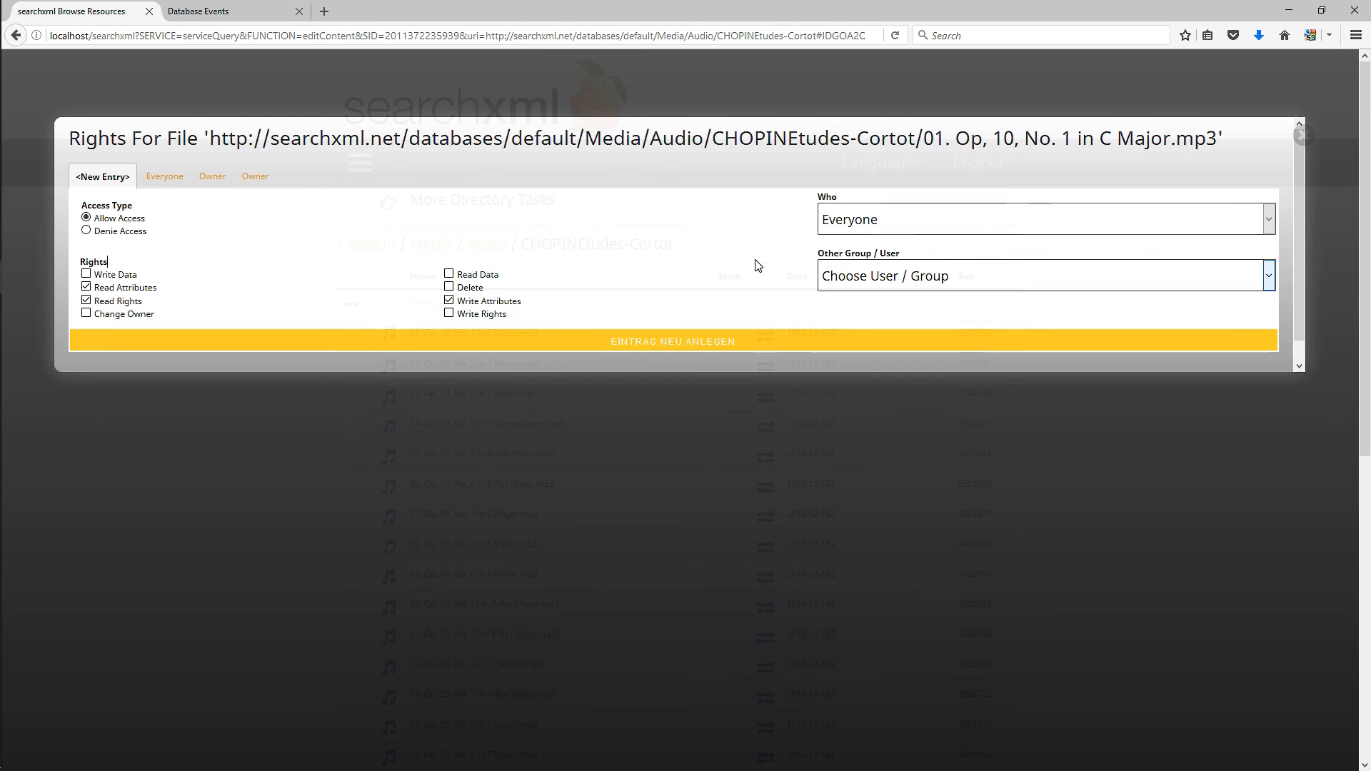
left_click(872, 286)
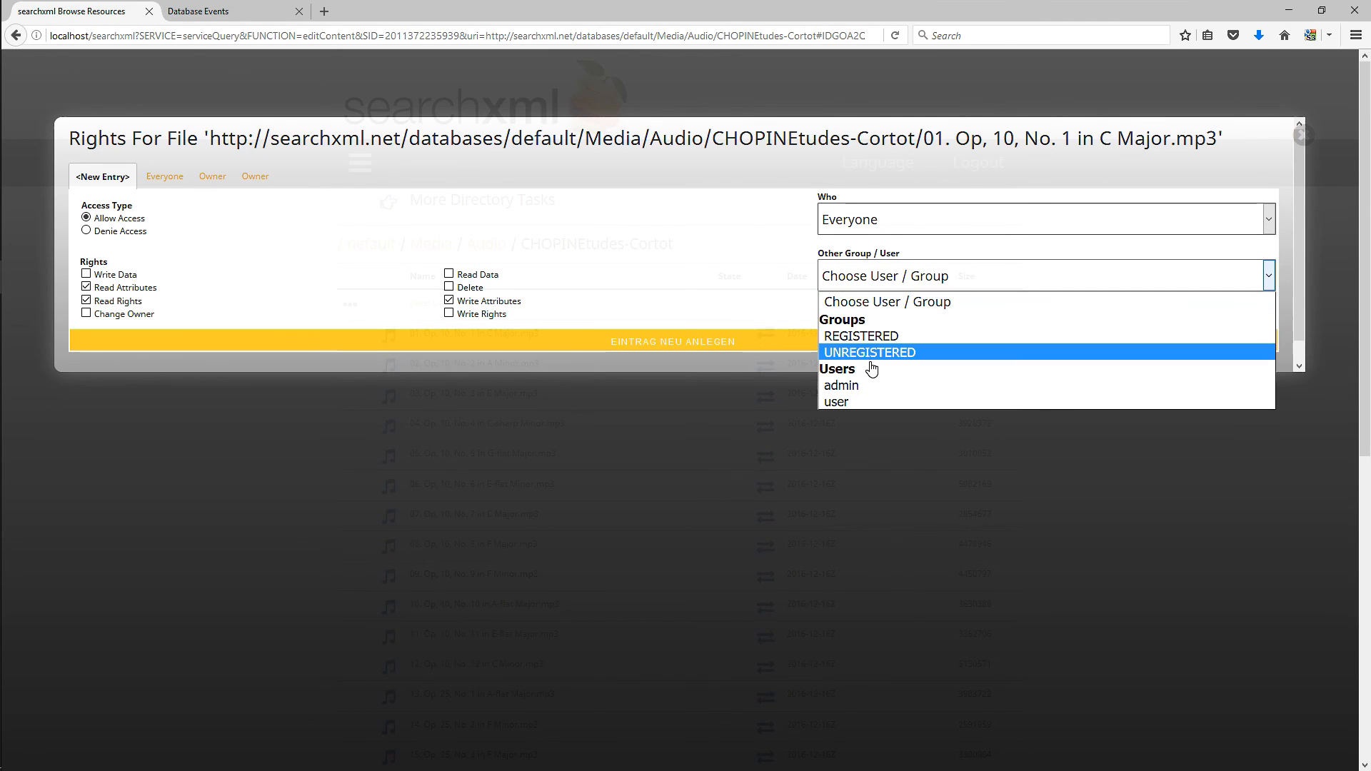
left_click(1303, 136)
left_click(1302, 136)
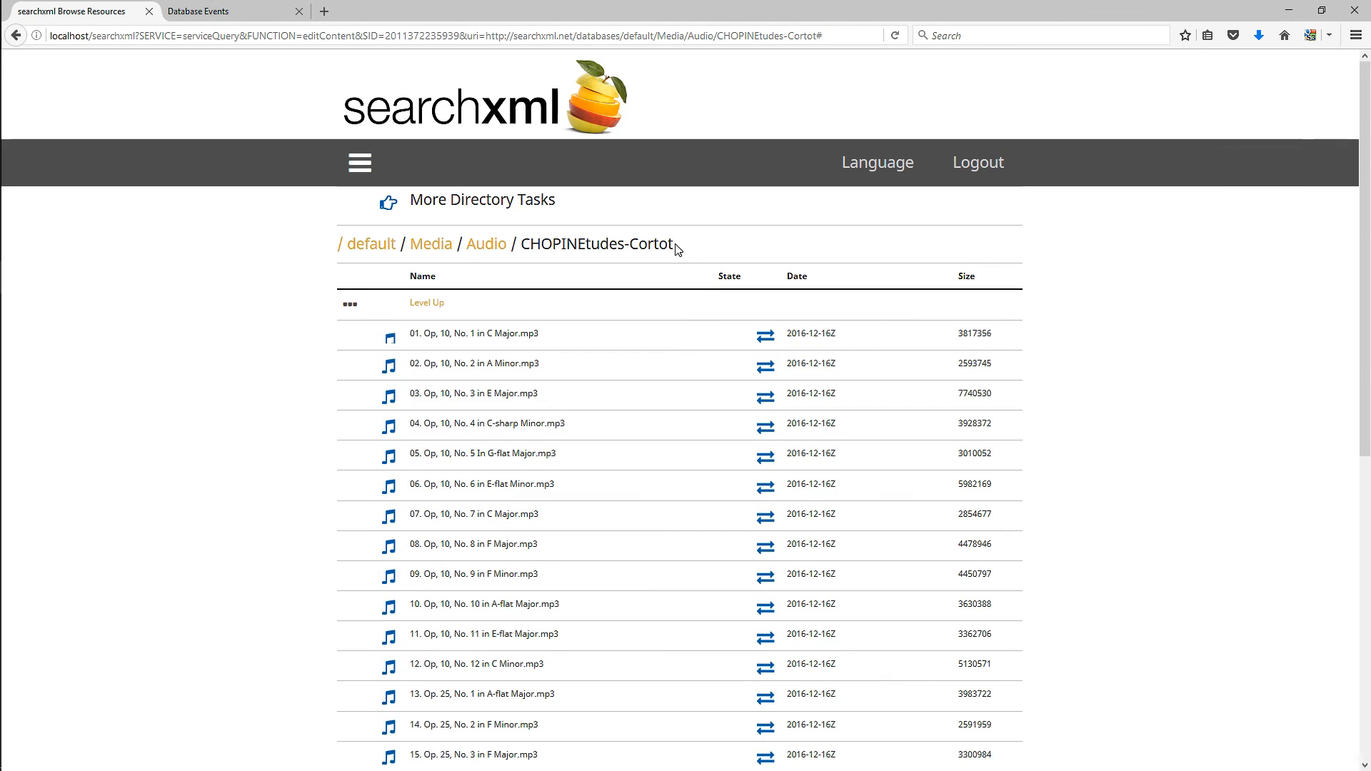
- Return to the databases root and open the root rights editor
left_click(341, 245)
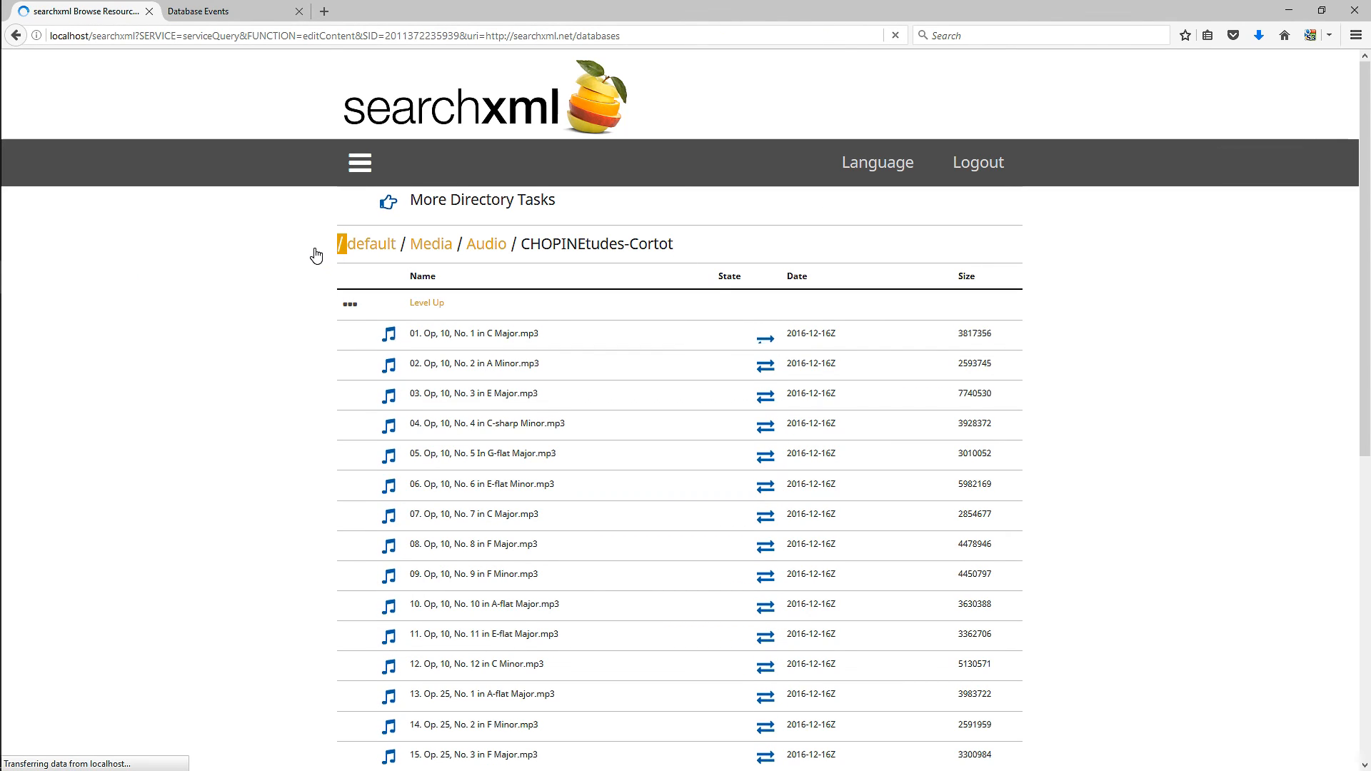
left_click(388, 242)
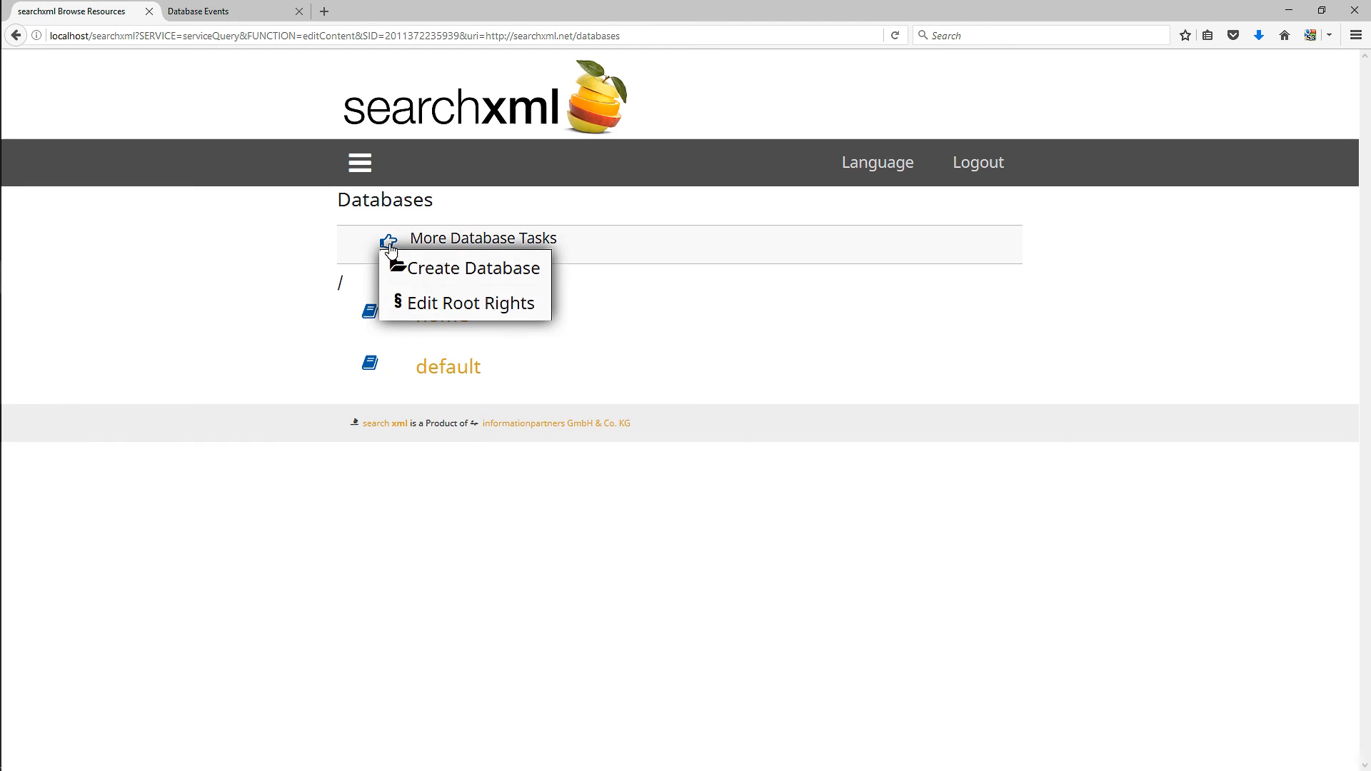
left_click(408, 304)
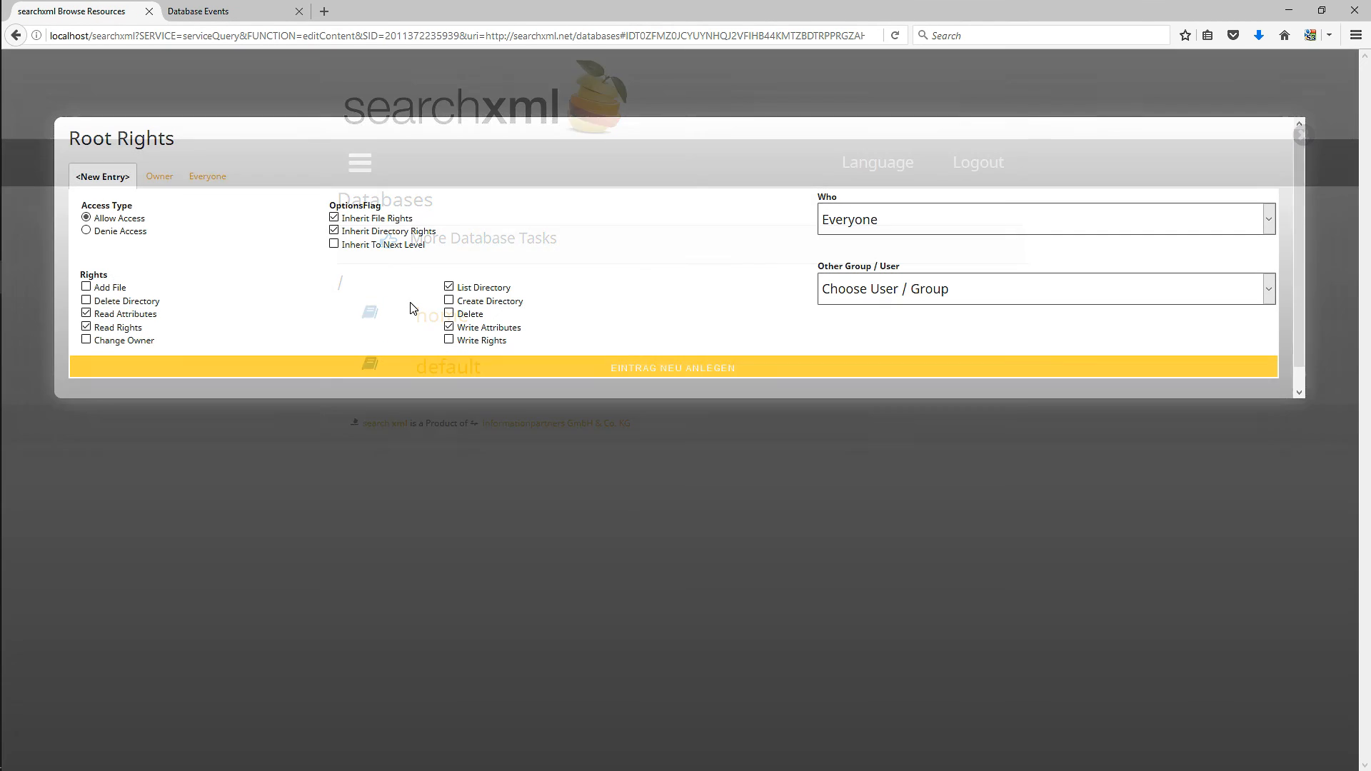